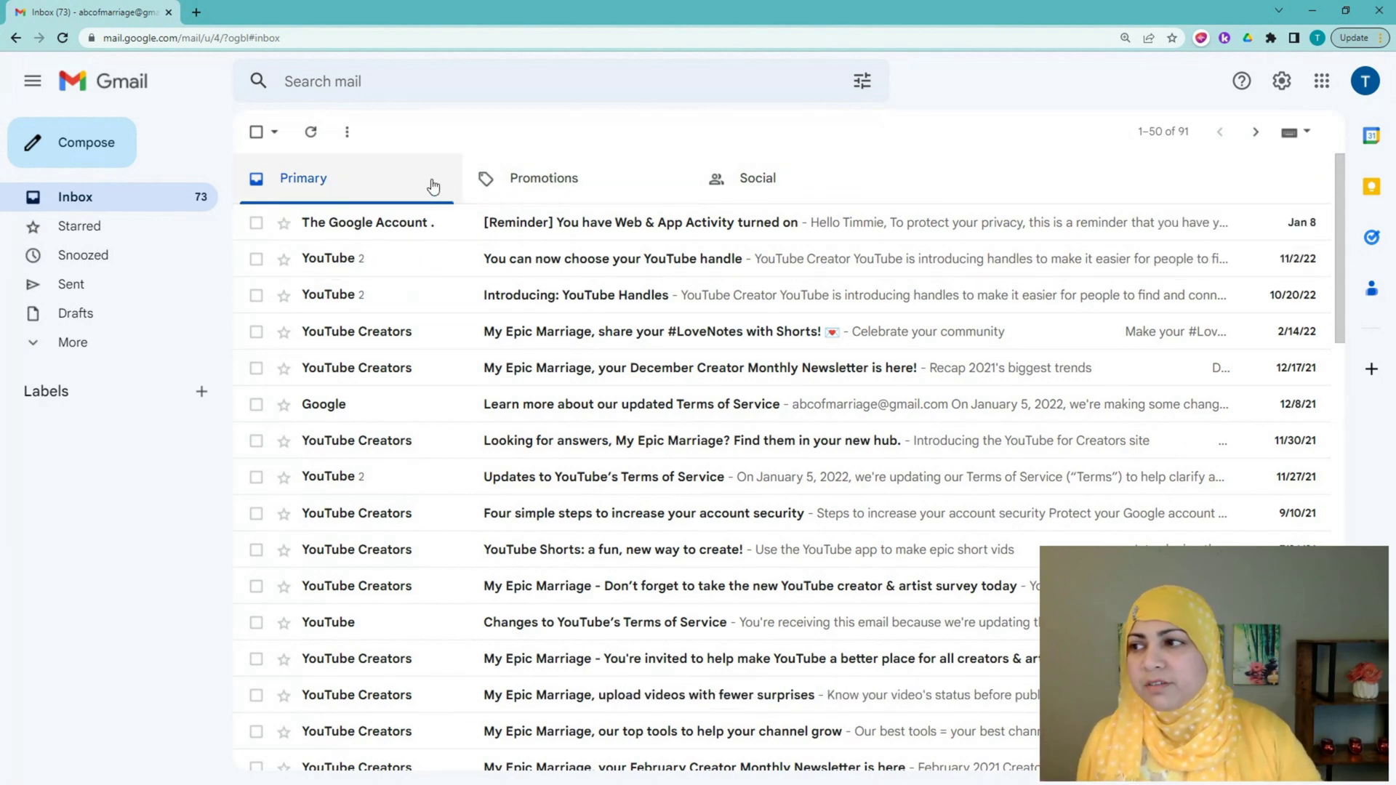
{"action": "left_click", "coordinate": [561, 189]}
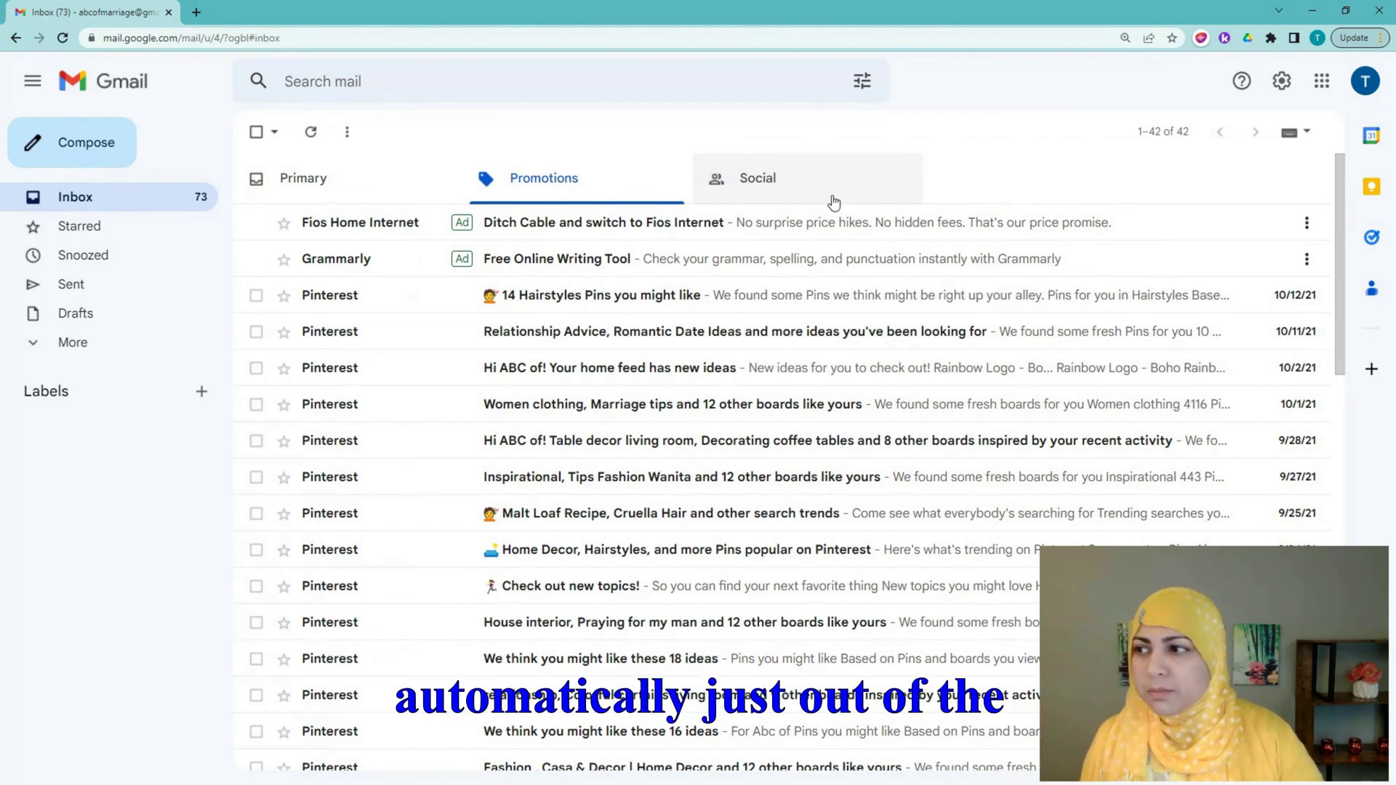
{"action": "left_click", "coordinate": [326, 184]}
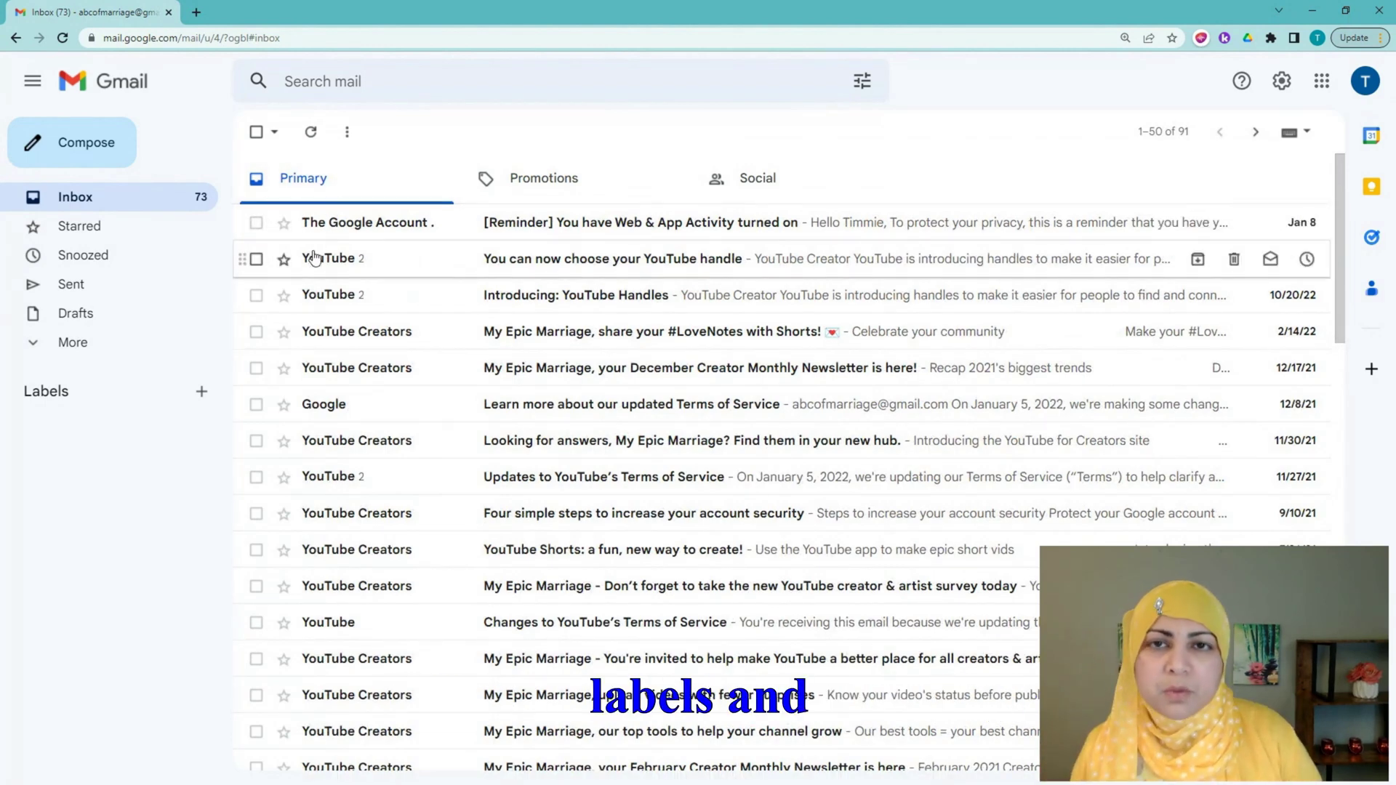
{"action": "mouse_move", "coordinate": [314, 259]}
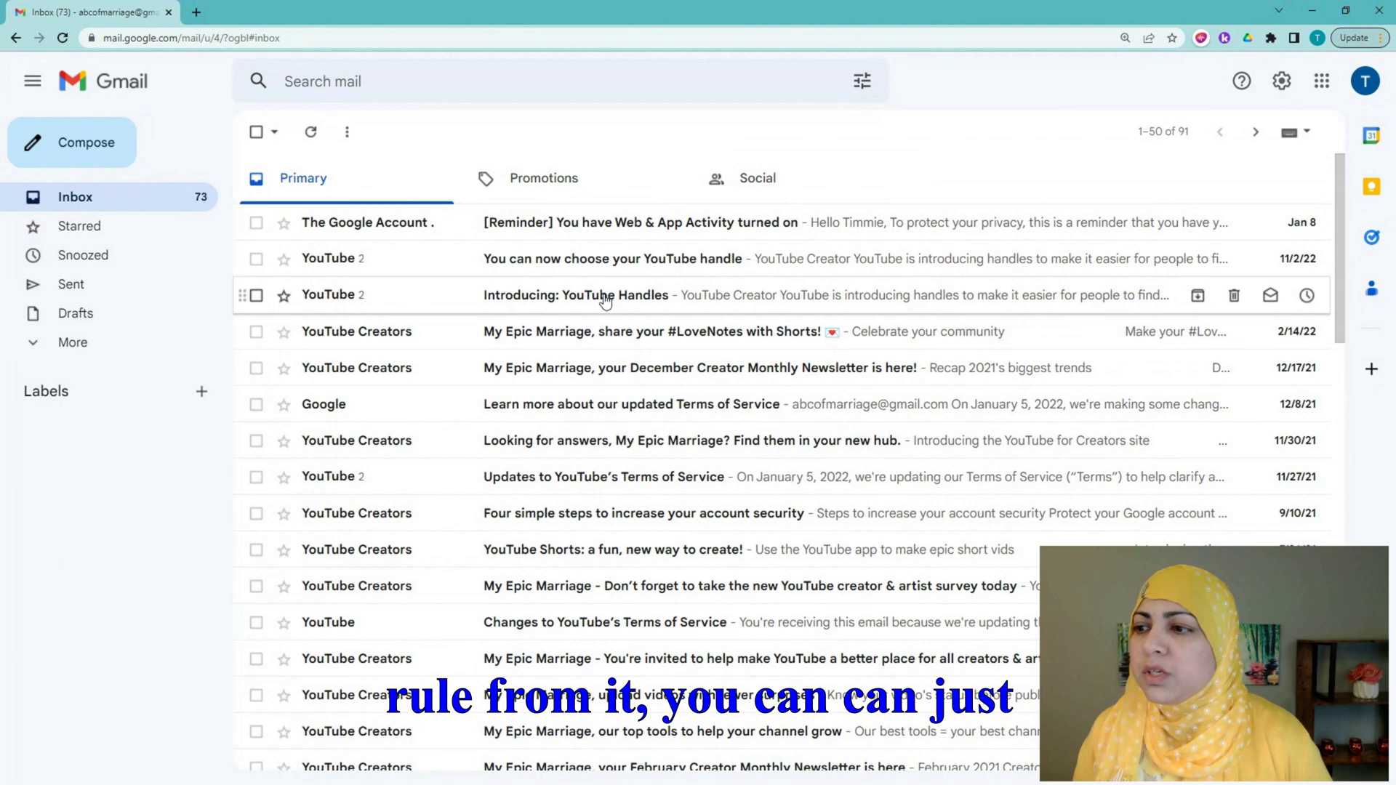
{"action": "left_click", "coordinate": [256, 295]}
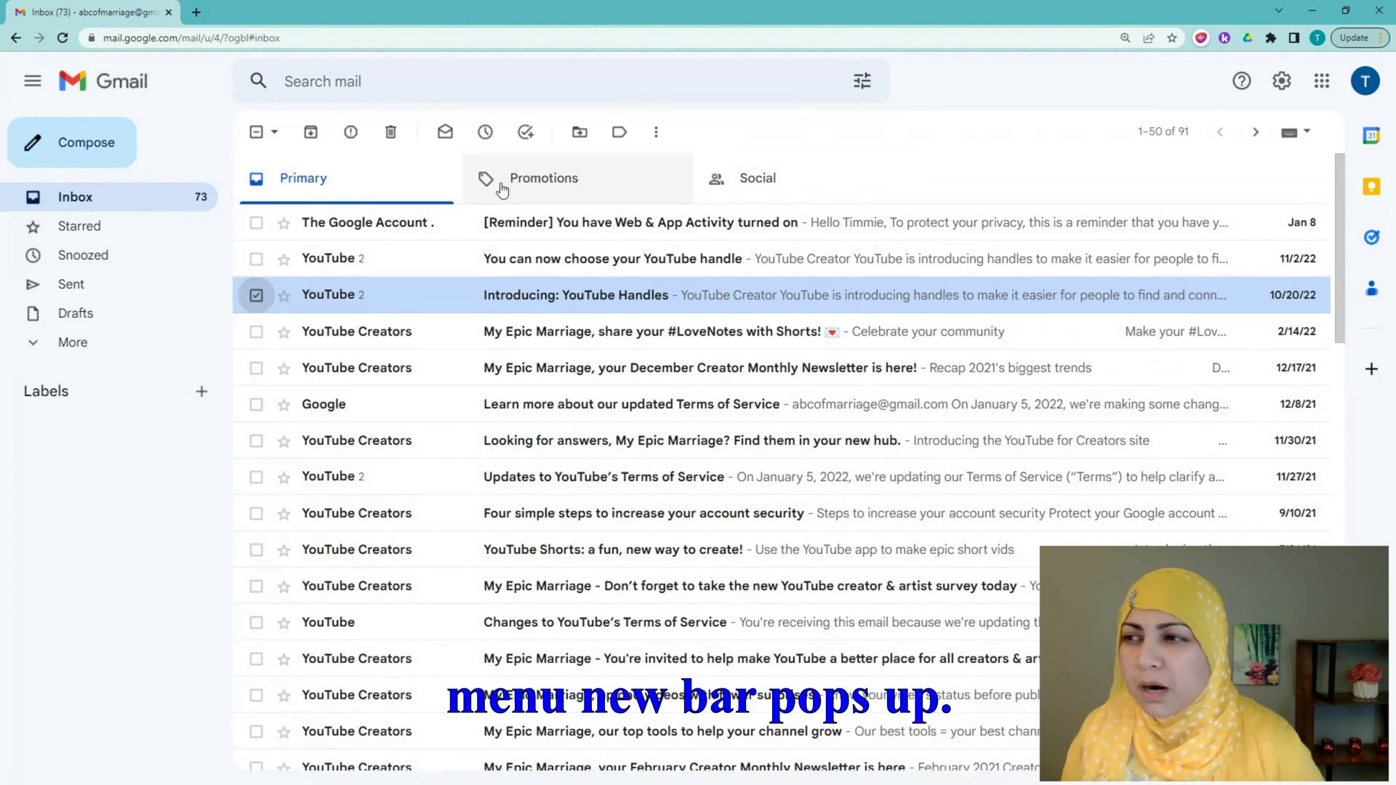
{"action": "left_click", "coordinate": [256, 296]}
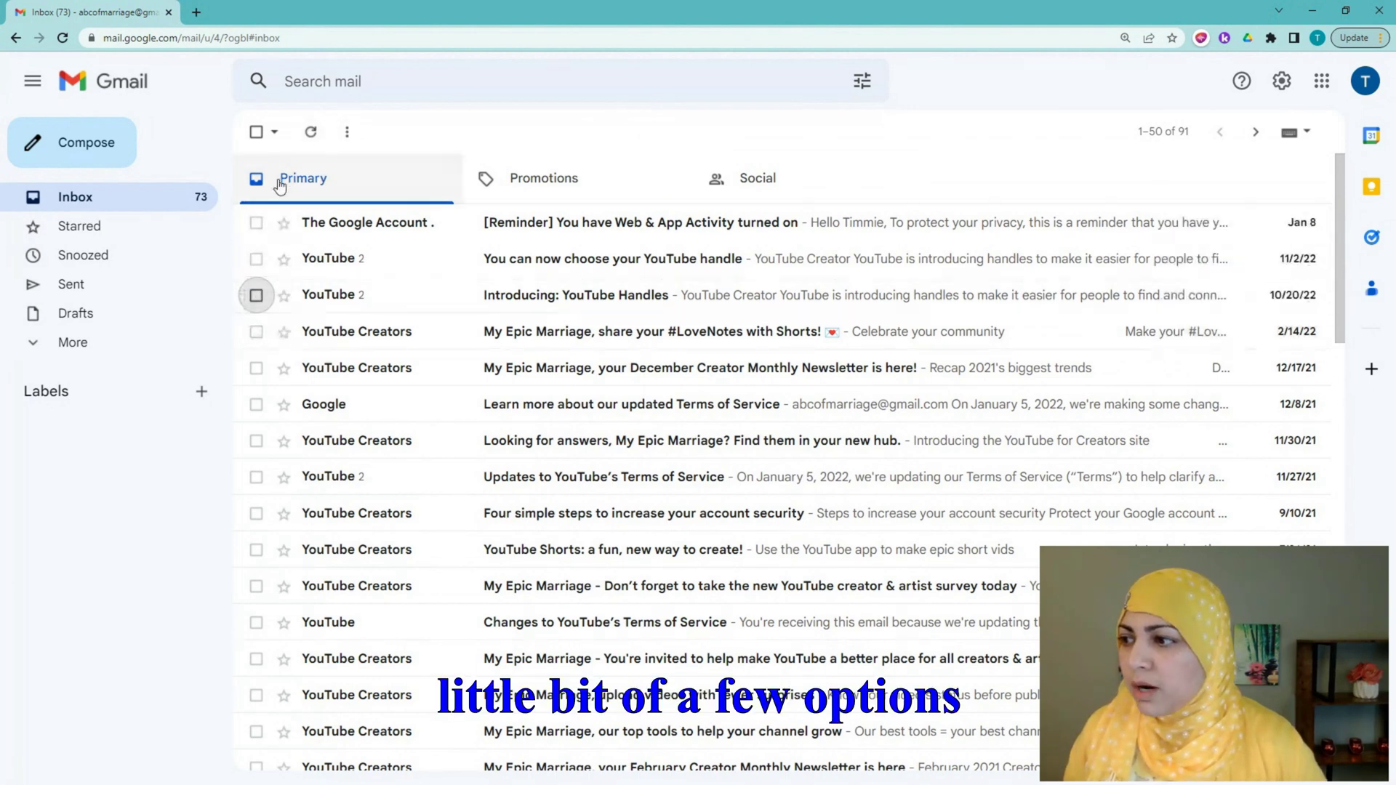
{"action": "left_click", "coordinate": [257, 296]}
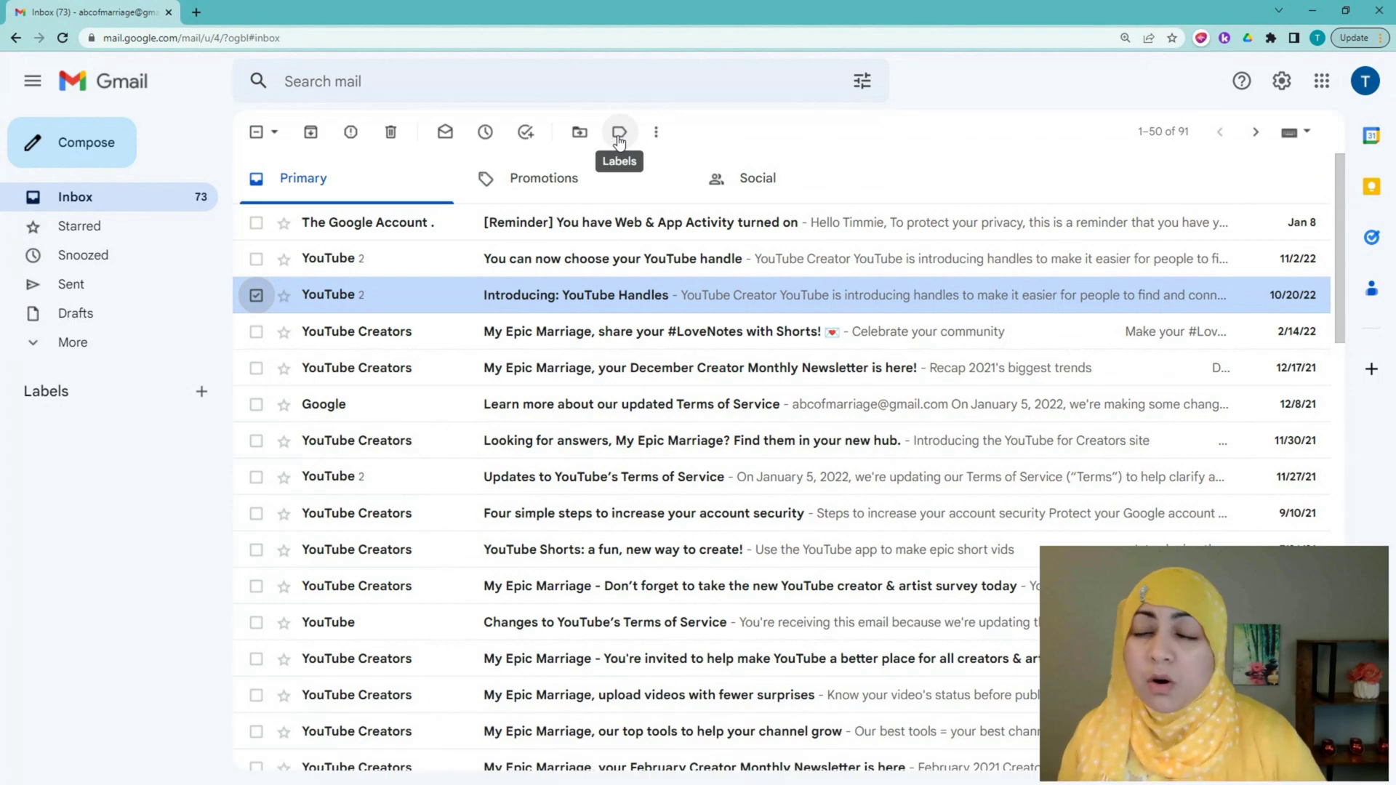
{"action": "left_click", "coordinate": [658, 135]}
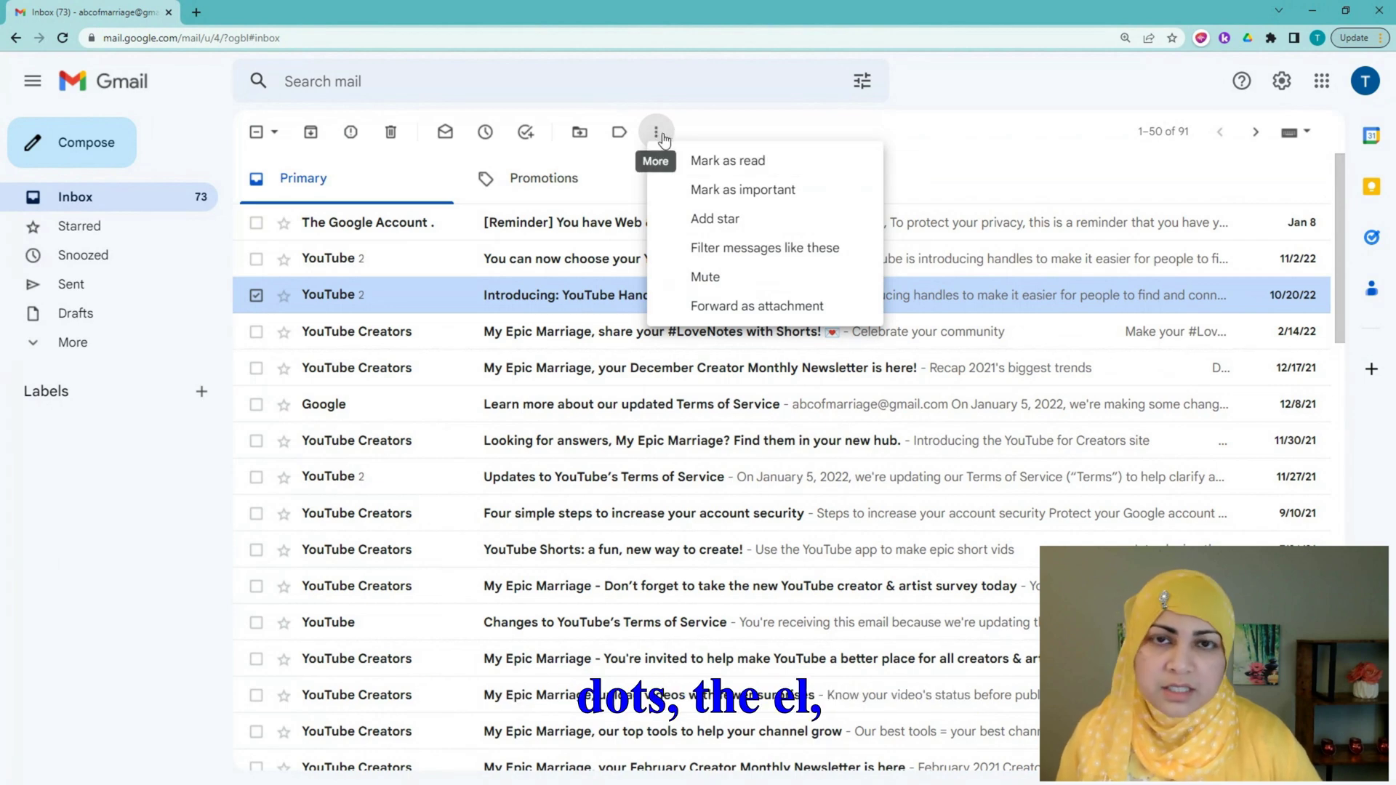
{"action": "left_click", "coordinate": [727, 256]}
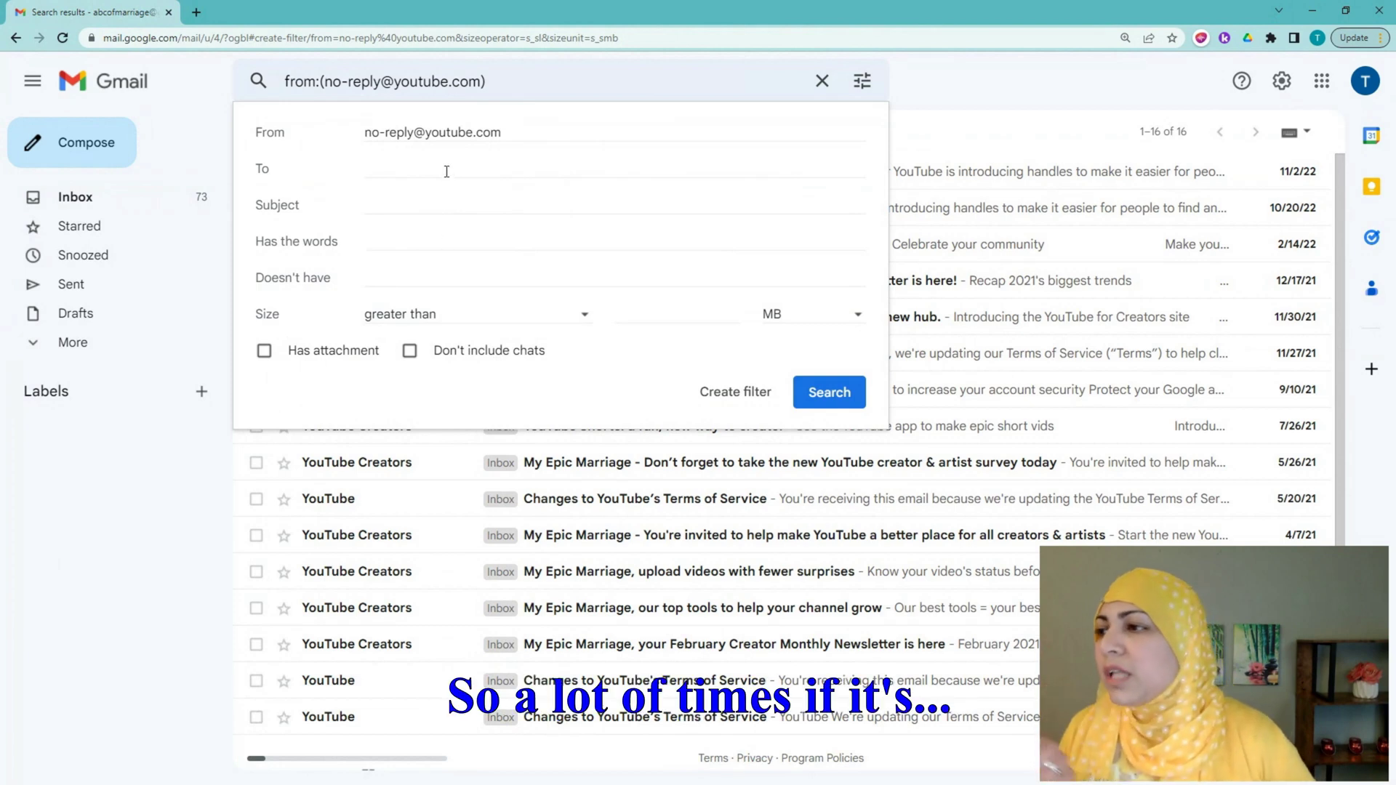
{"action": "left_click", "coordinate": [435, 195]}
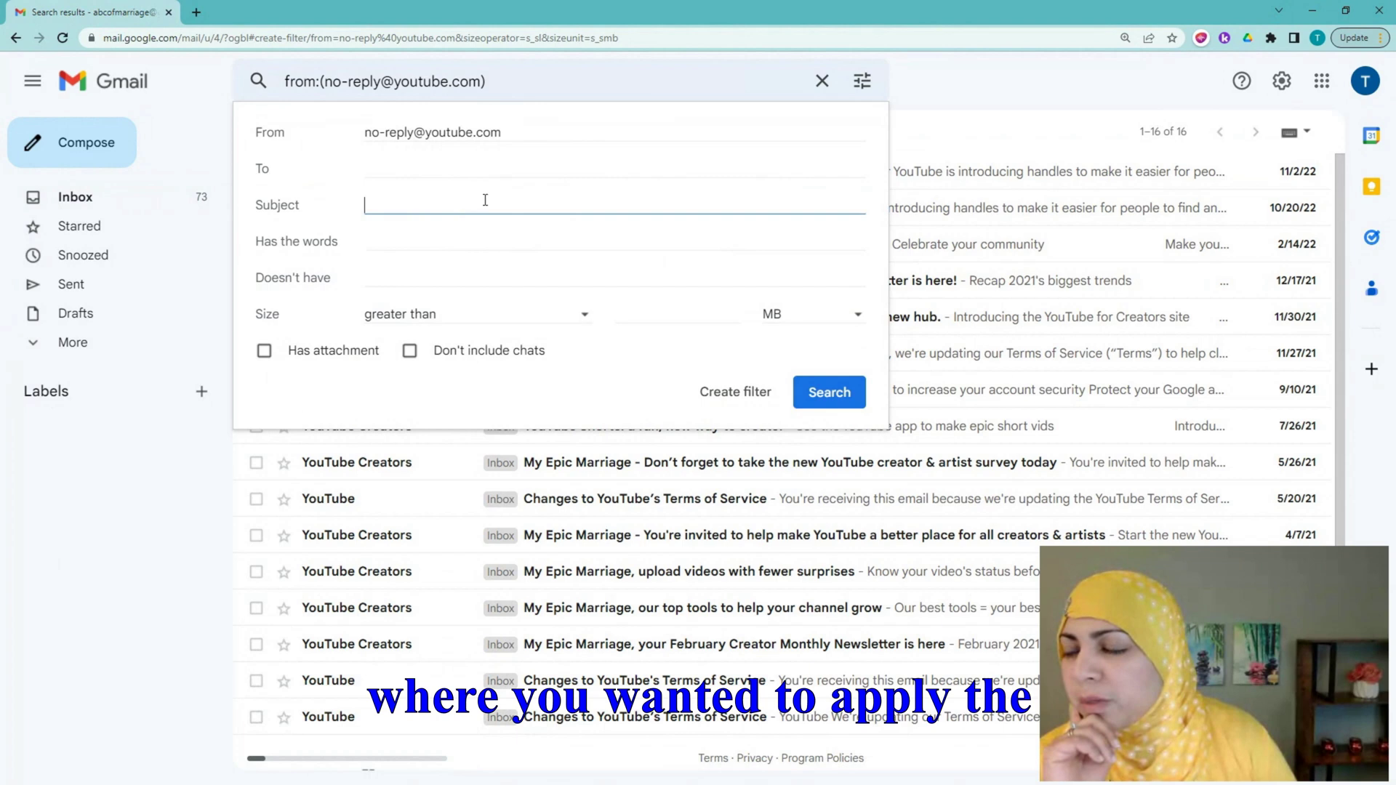
{"action": "left_click", "coordinate": [738, 394]}
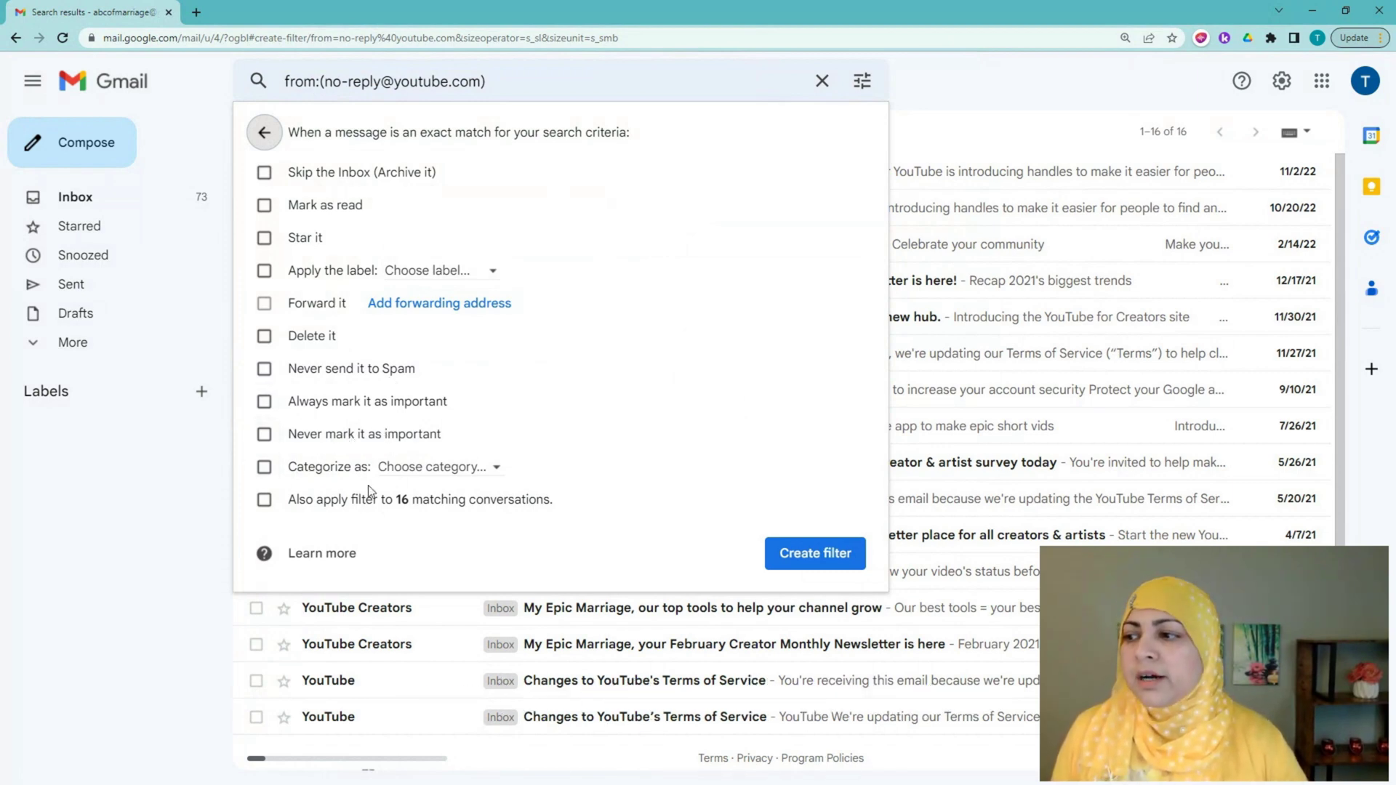
Make the YouTube filter skip the inbox (archive) and turn on Apply the label
{"action": "left_click", "coordinate": [494, 469]}
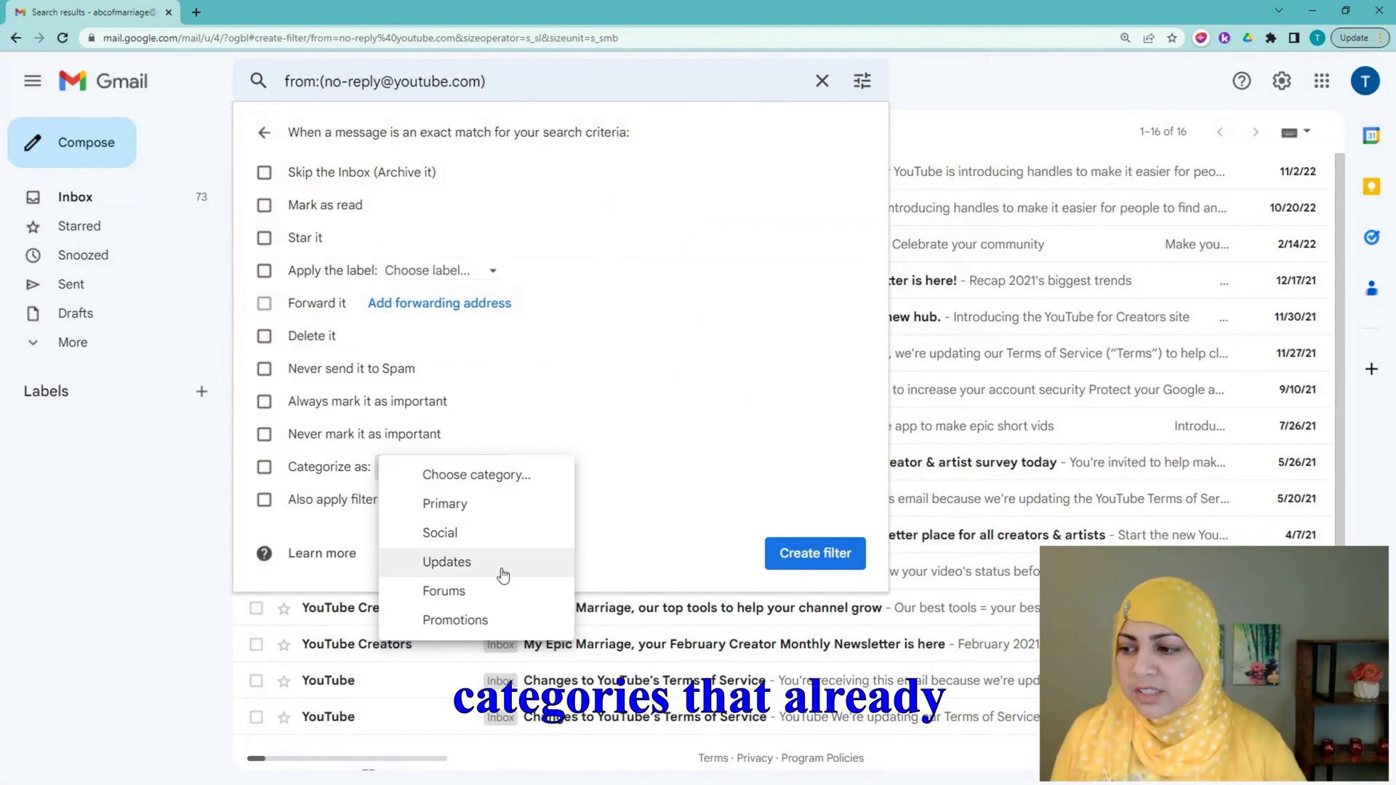
{"action": "left_click", "coordinate": [257, 534]}
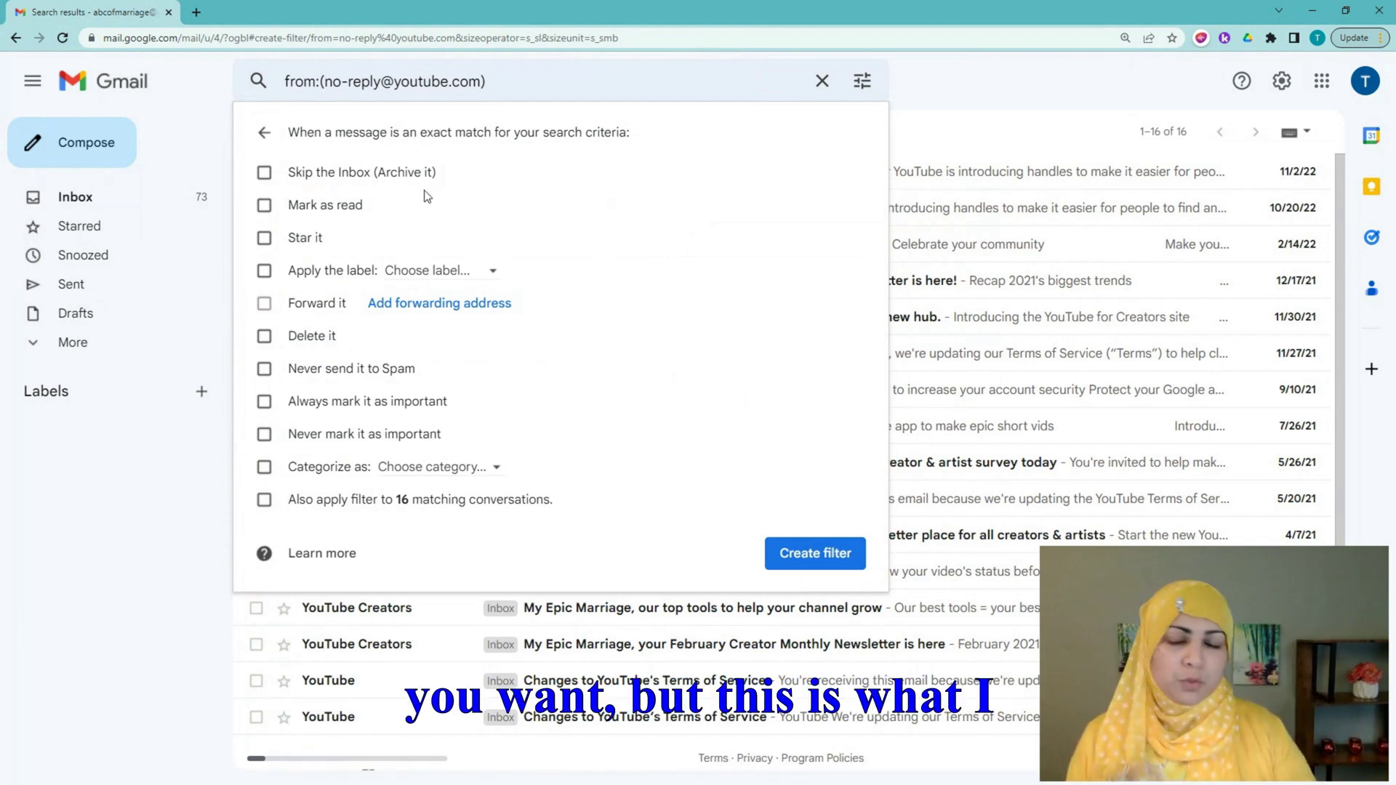
{"action": "left_click", "coordinate": [264, 173]}
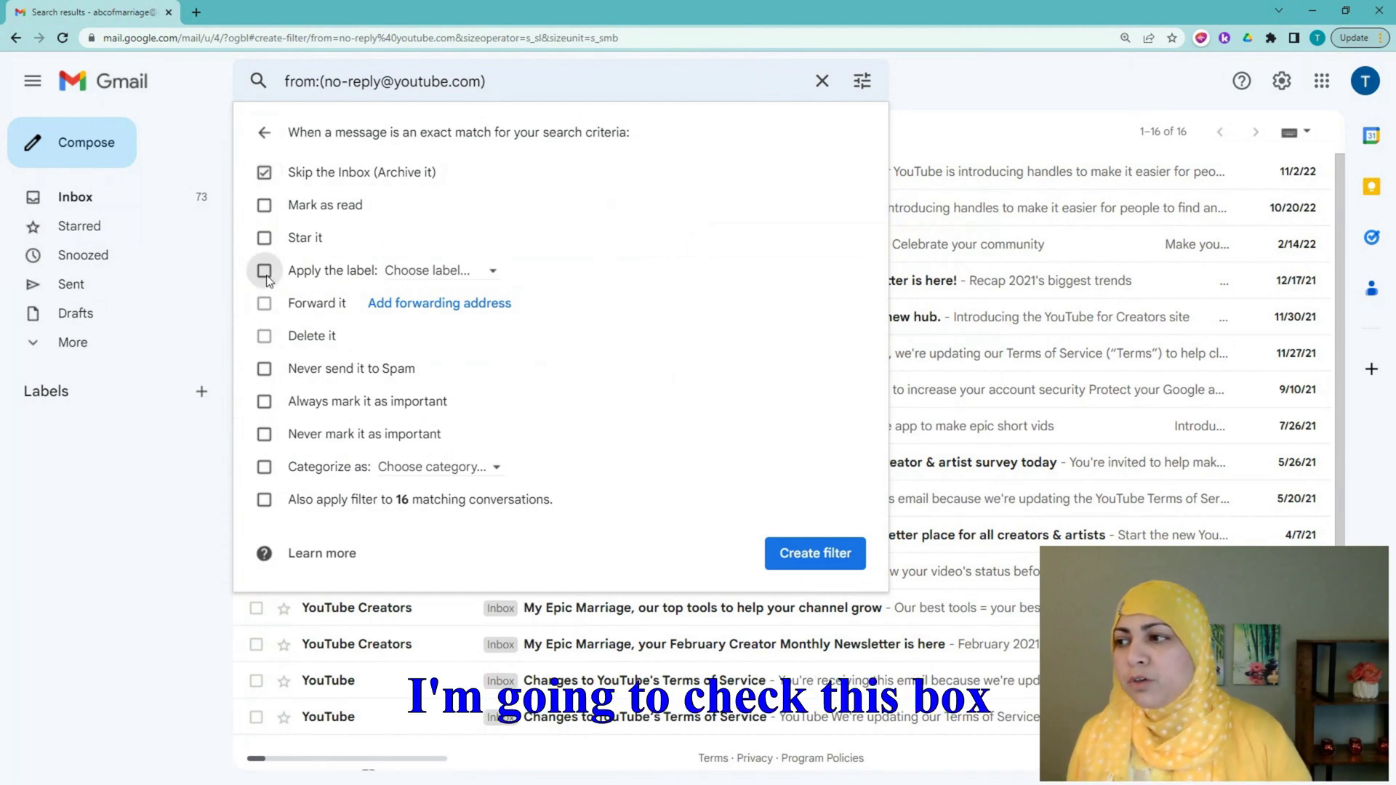
{"action": "left_click", "coordinate": [484, 275]}
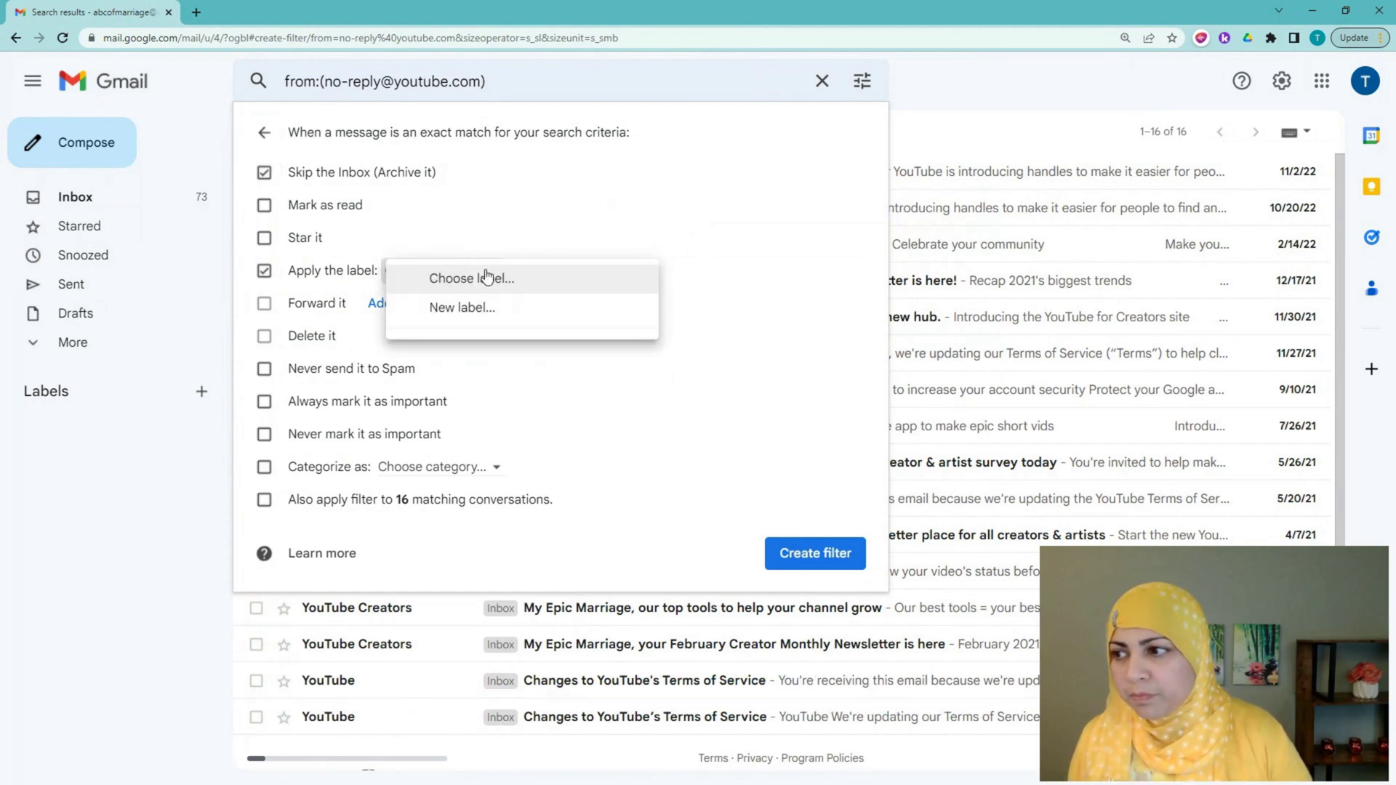
Create a new un-nested label named 'YouTube Promos' for the filter to apply
{"action": "left_click", "coordinate": [469, 312]}
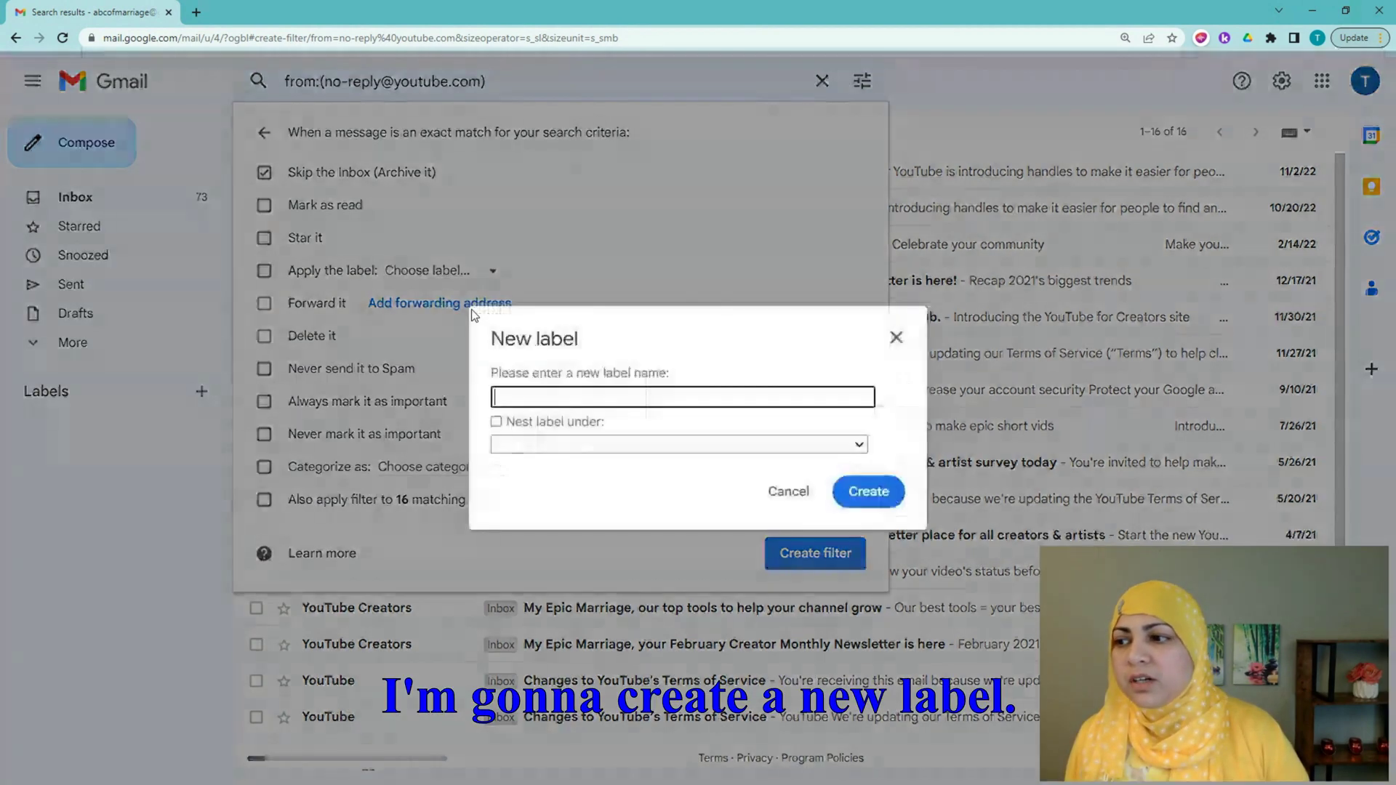
{"action": "type", "text": "You"}
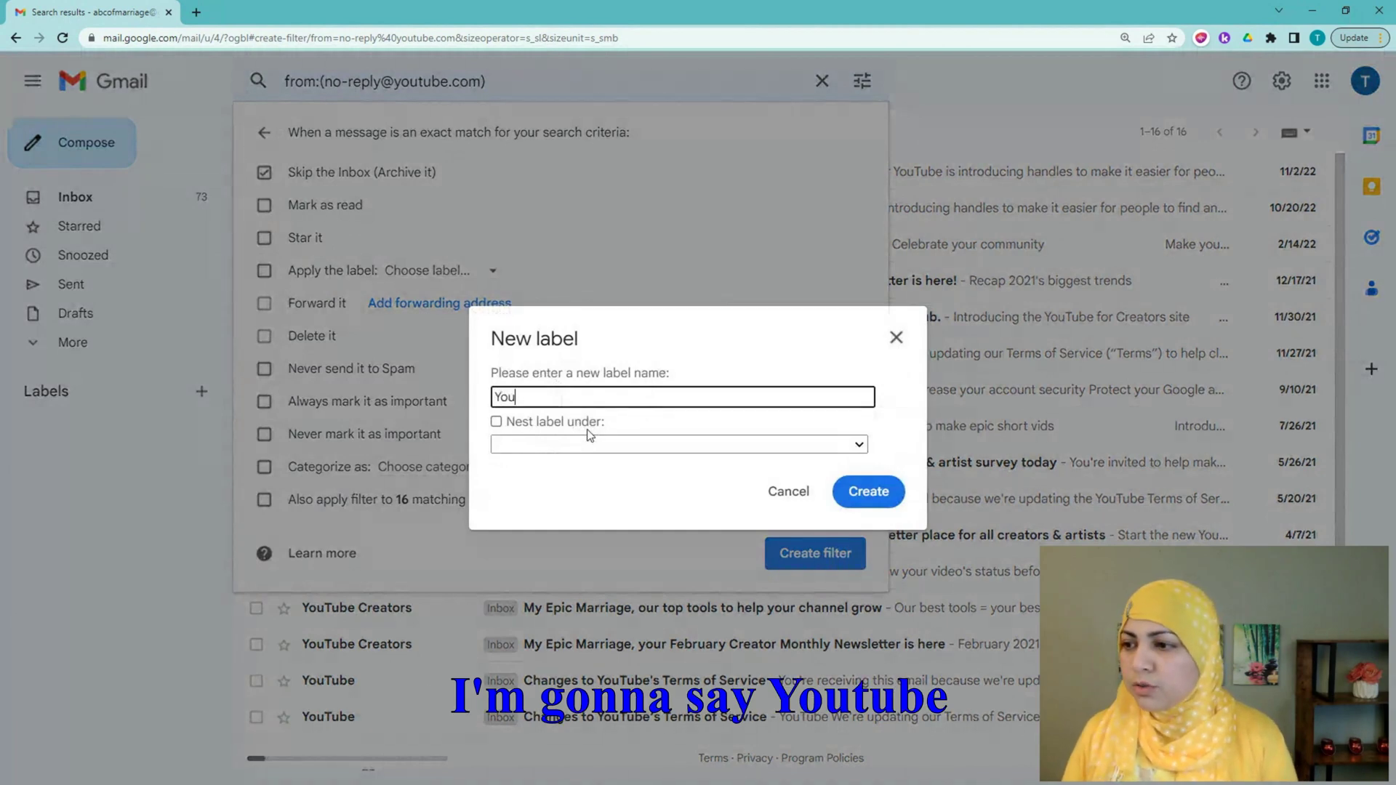
{"action": "type", "text": "Tube Promos"}
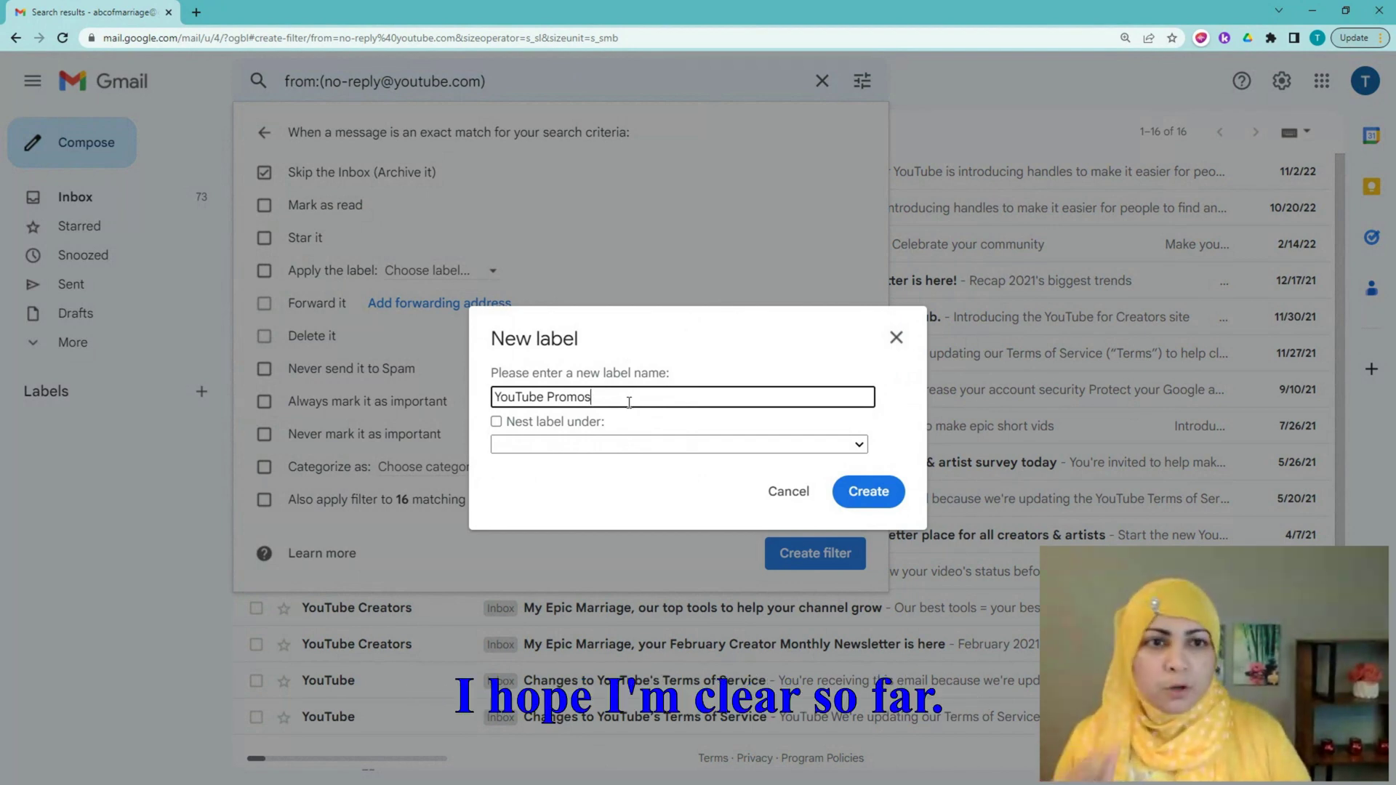
{"action": "left_click", "coordinate": [521, 445]}
{"action": "left_click", "coordinate": [517, 464]}
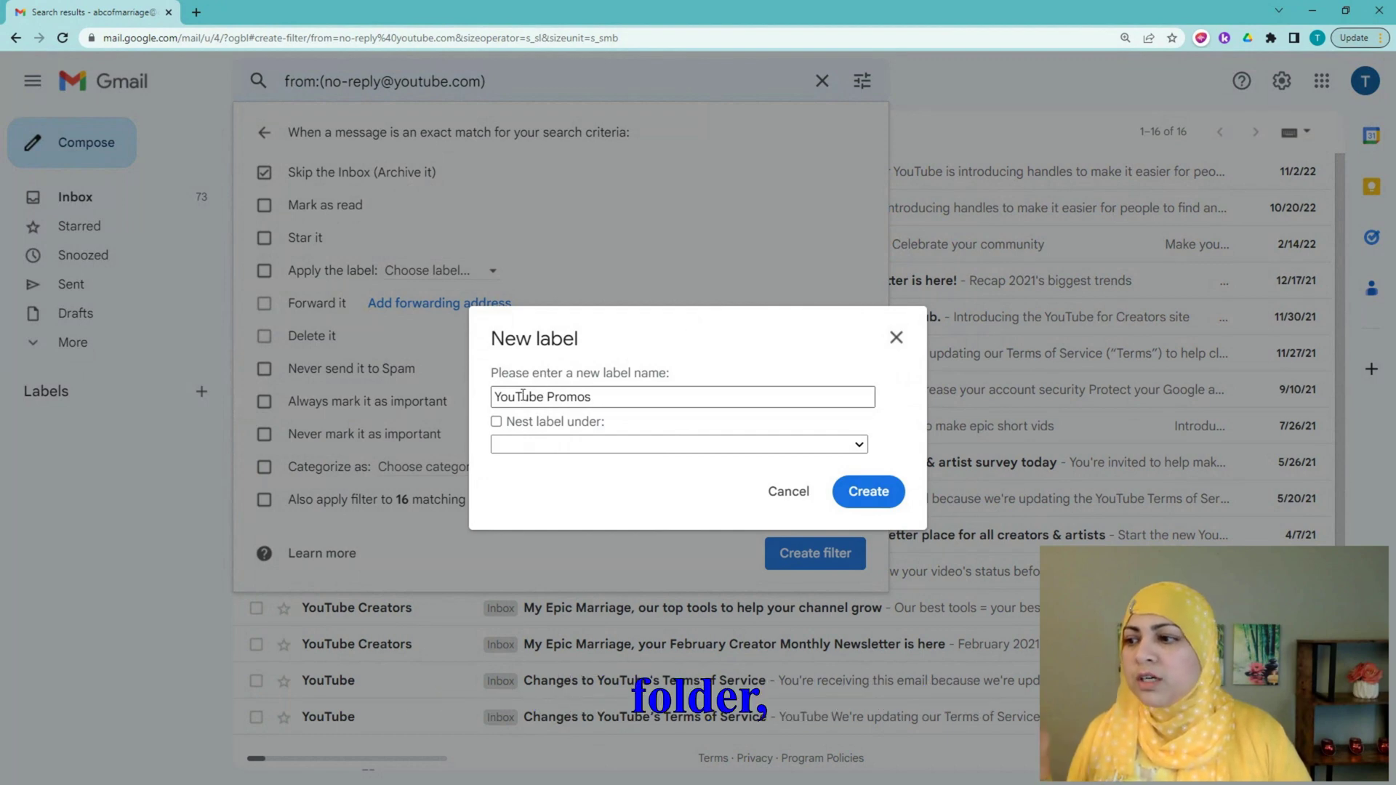
{"action": "left_click", "coordinate": [876, 501]}
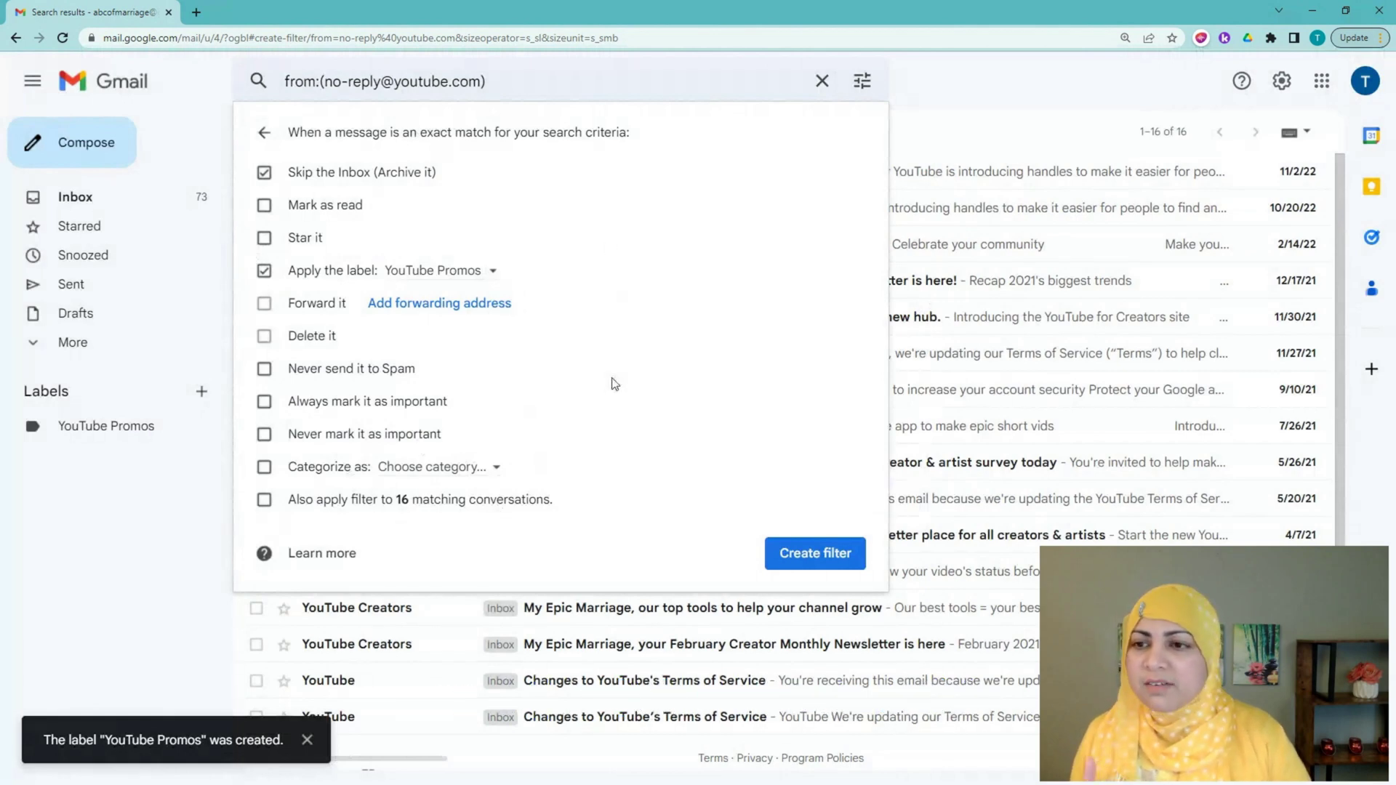
Apply the YouTube filter to the 16 existing matching conversations and save it
{"action": "left_click", "coordinate": [266, 502]}
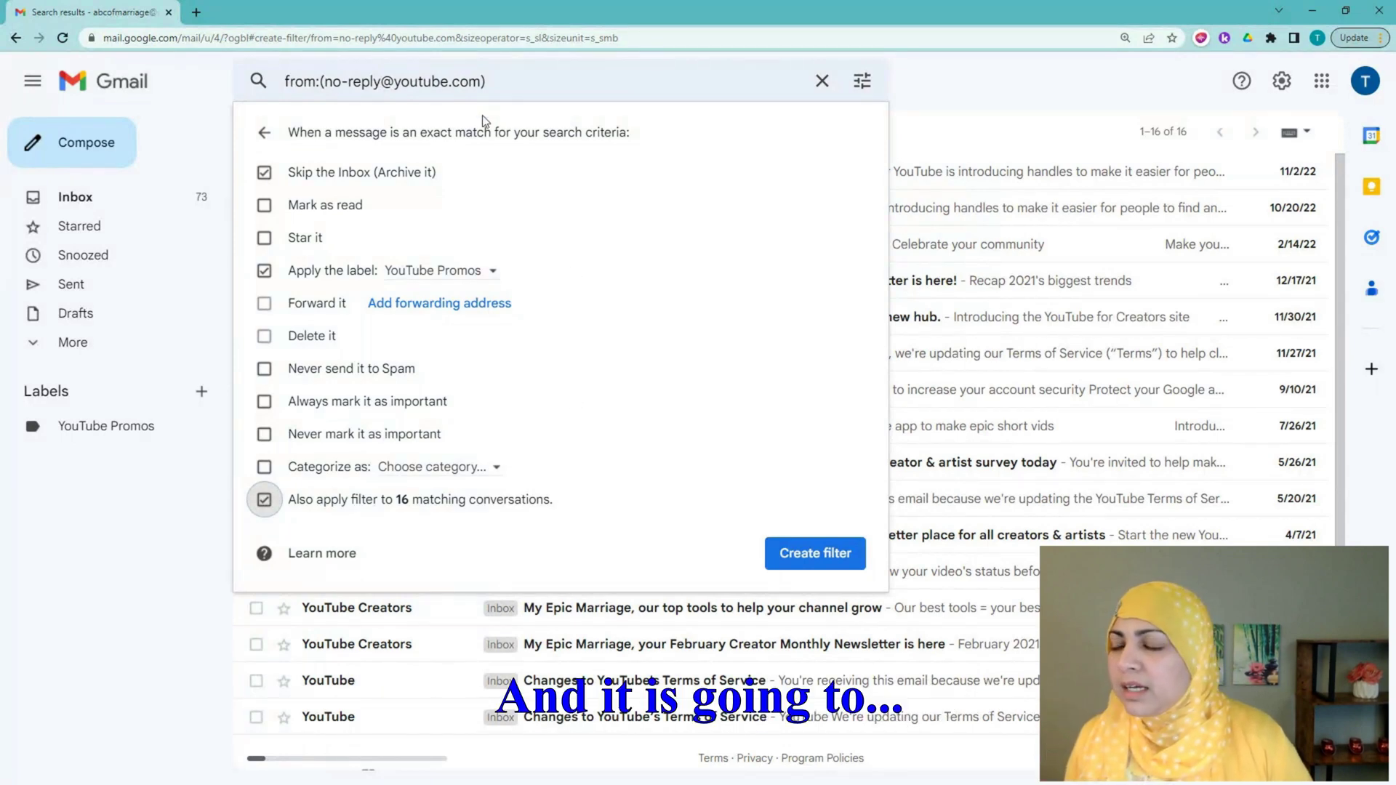
{"action": "left_click", "coordinate": [815, 553]}
{"action": "left_click", "coordinate": [821, 556]}
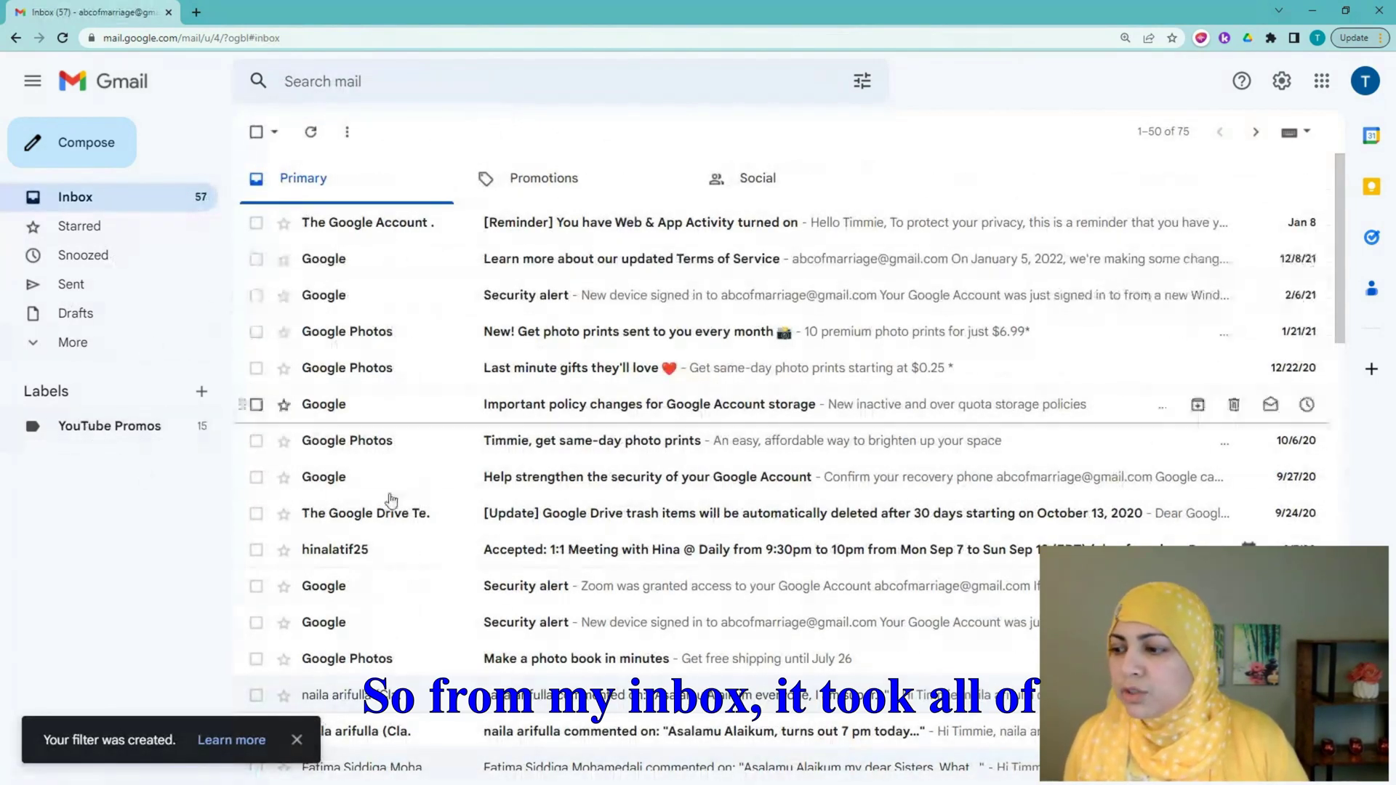
Review the emails under YouTube Promos, then return to the inbox
{"action": "left_click", "coordinate": [122, 452]}
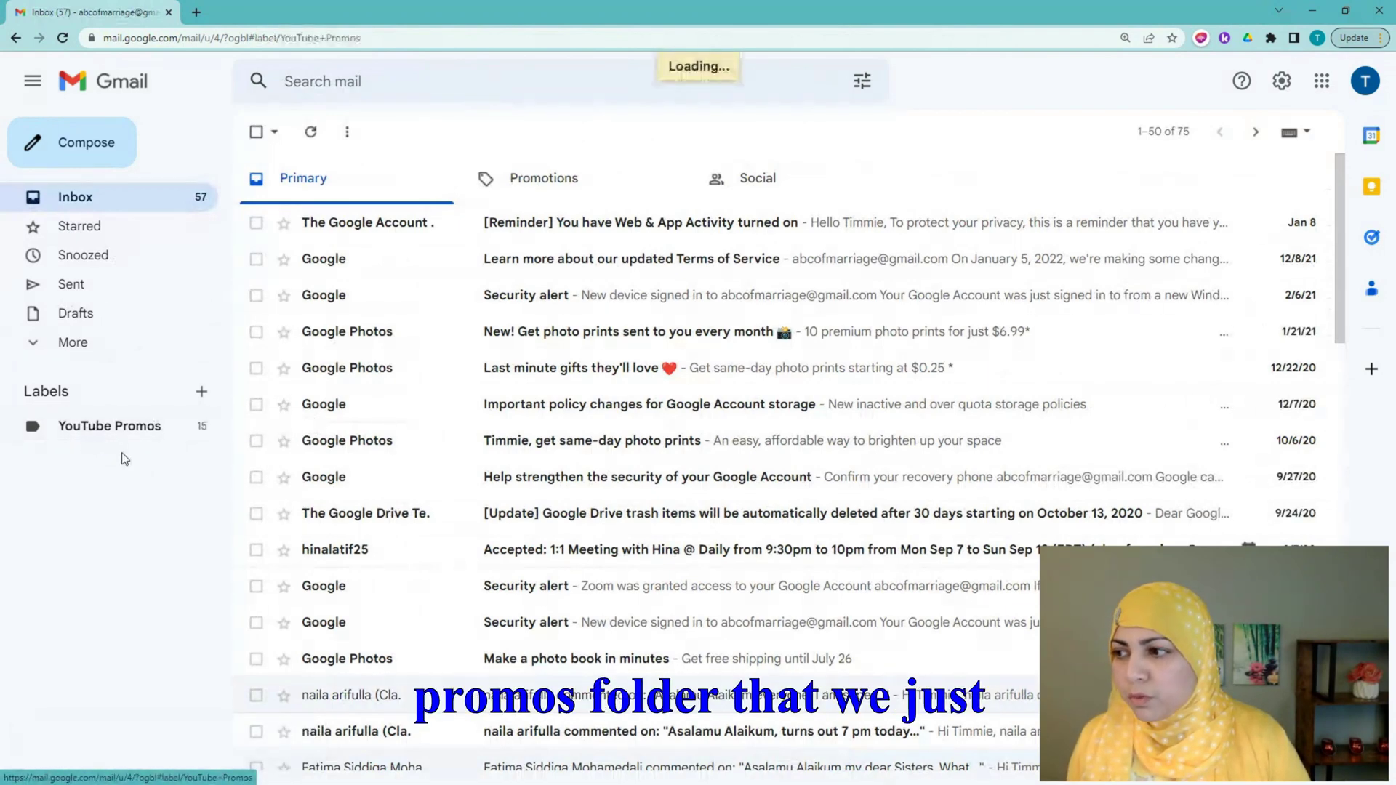
{"action": "scroll", "coordinate": [470, 391], "scroll_direction": "down", "scroll_amount": 2}
{"action": "scroll", "coordinate": [596, 565], "scroll_direction": "down", "scroll_amount": 1}
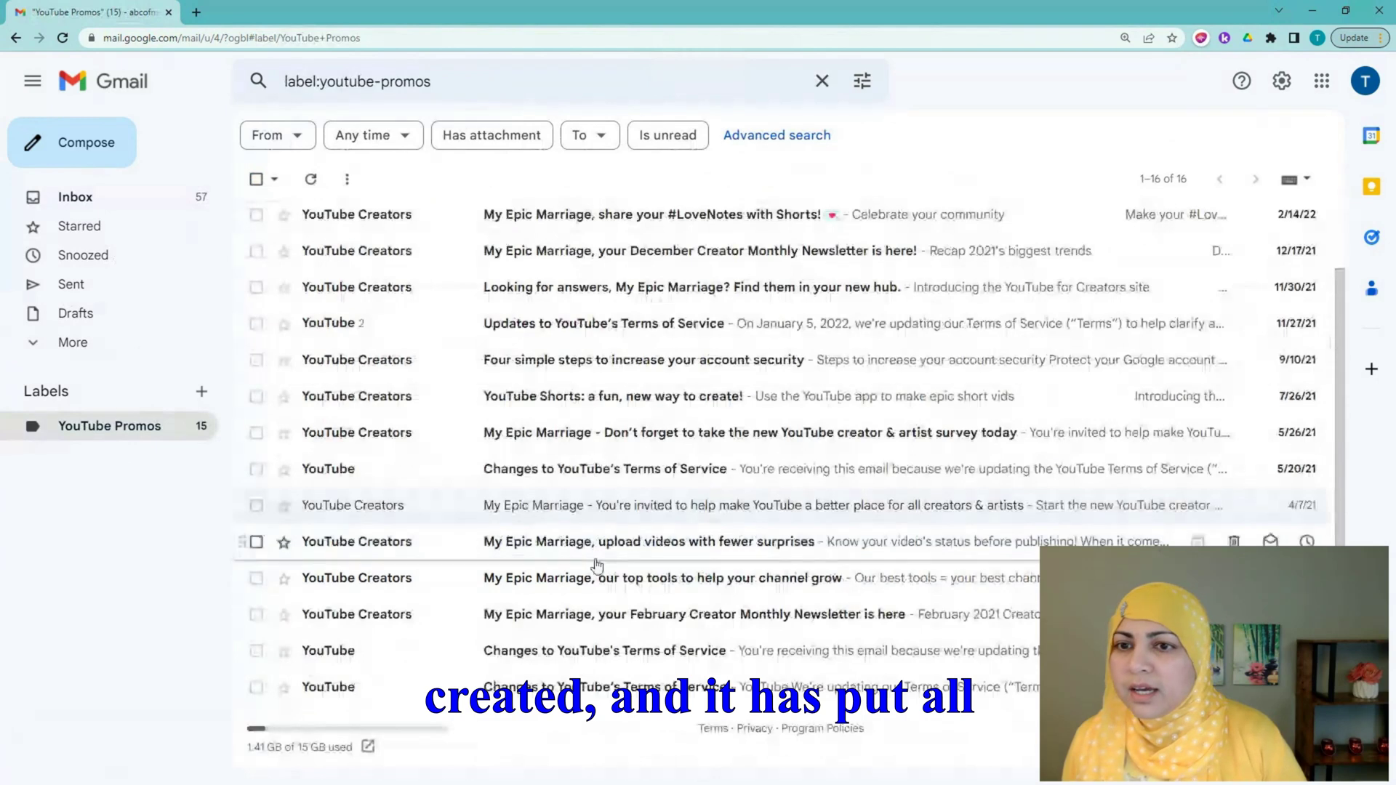
{"action": "scroll", "coordinate": [596, 565], "scroll_direction": "up", "scroll_amount": 3}
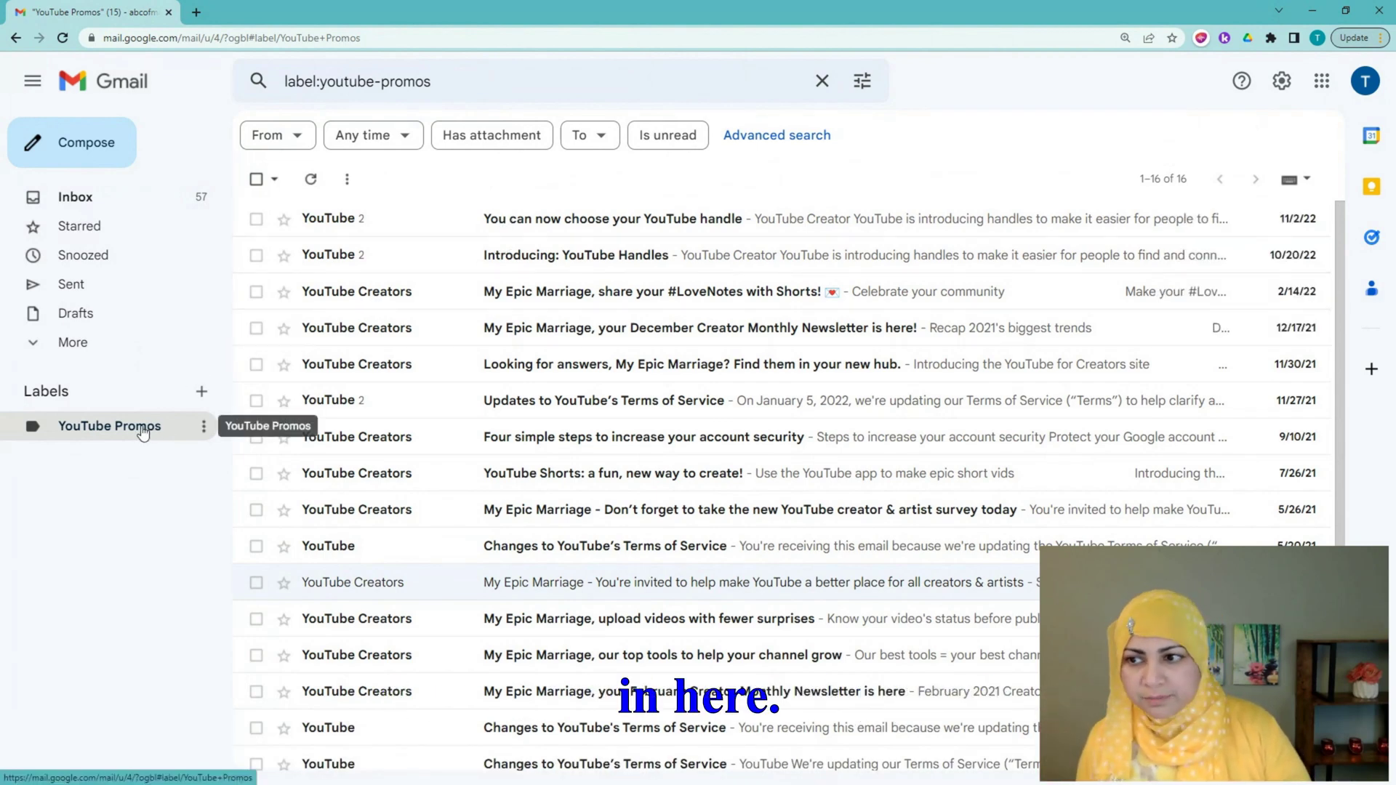
{"action": "left_click", "coordinate": [75, 196]}
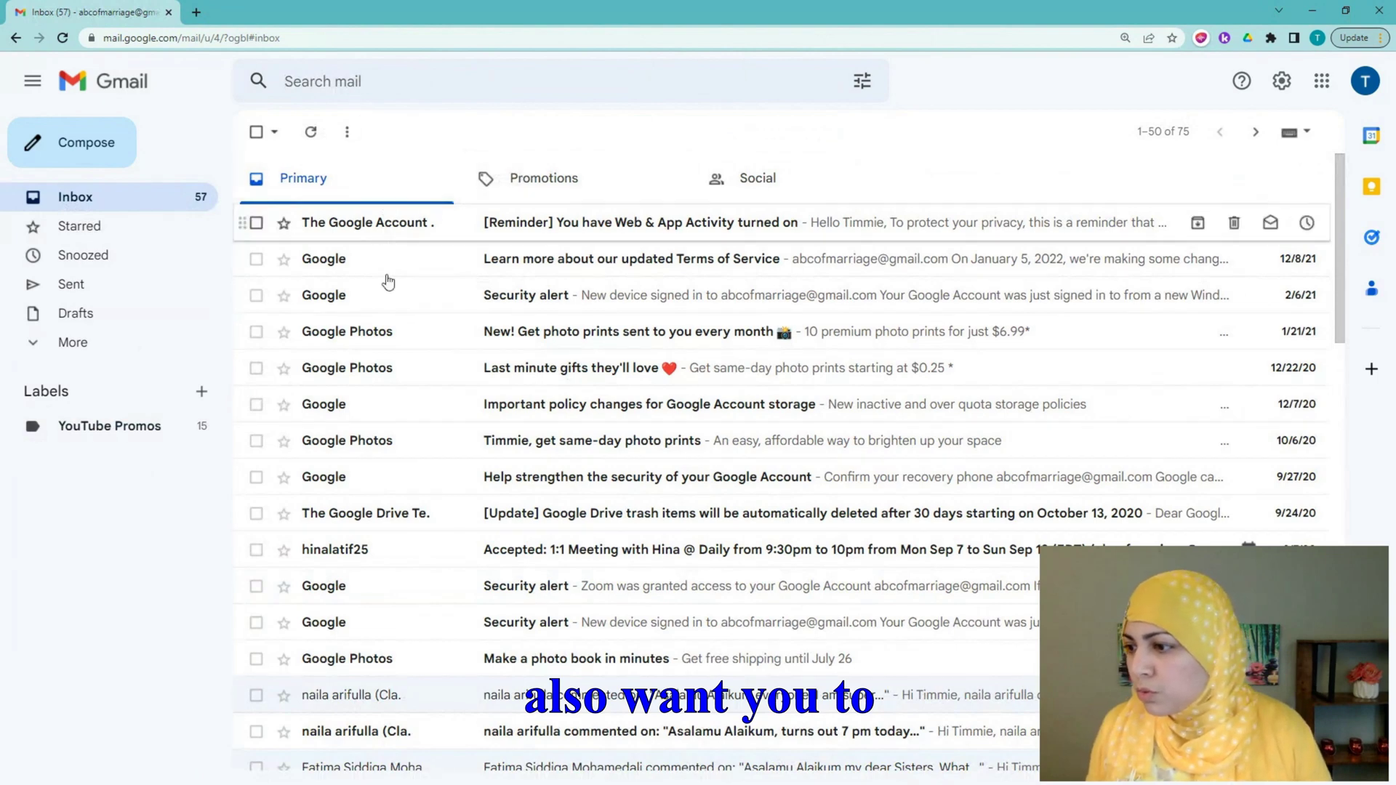
After checking Promotions, open All Mail from the expanded folder list
{"action": "left_click", "coordinate": [540, 179]}
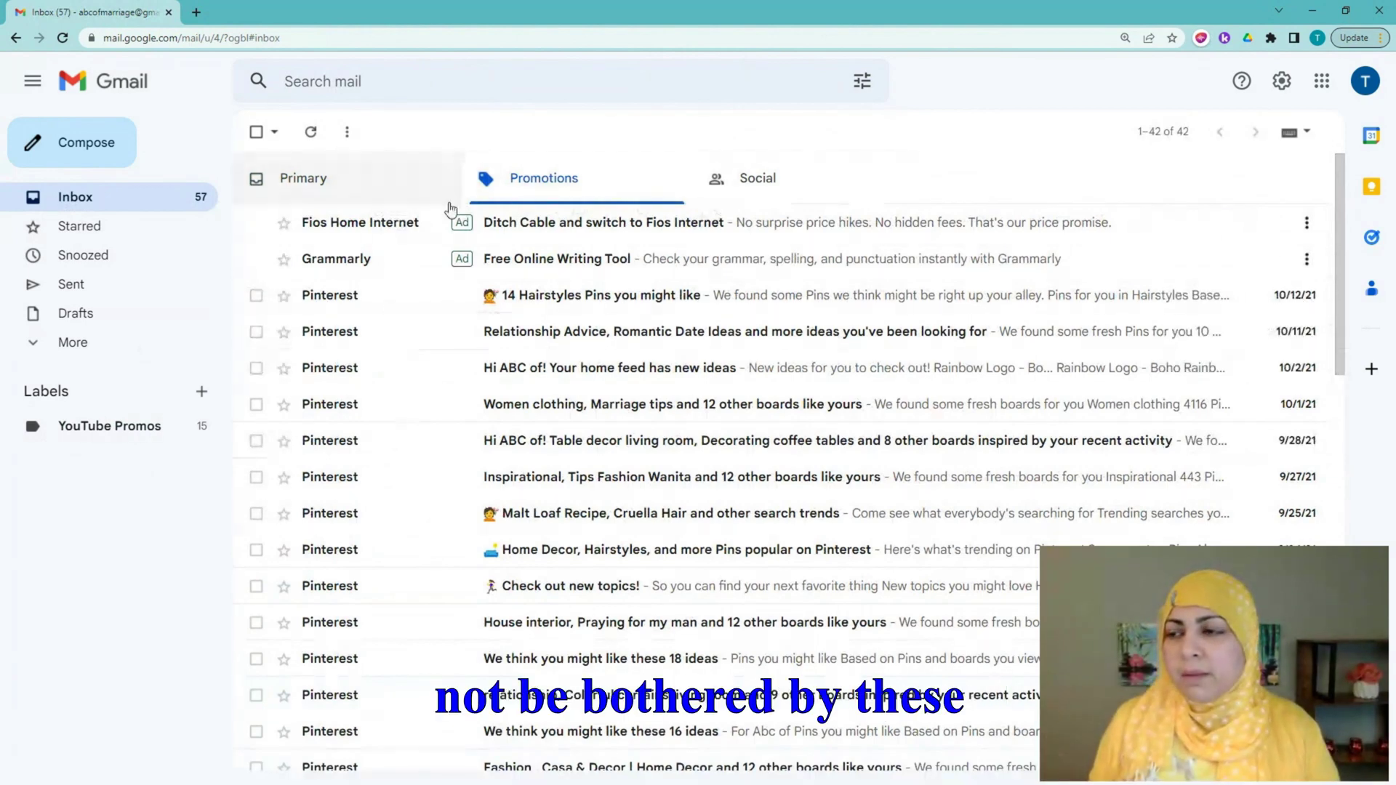
{"action": "left_click", "coordinate": [34, 349]}
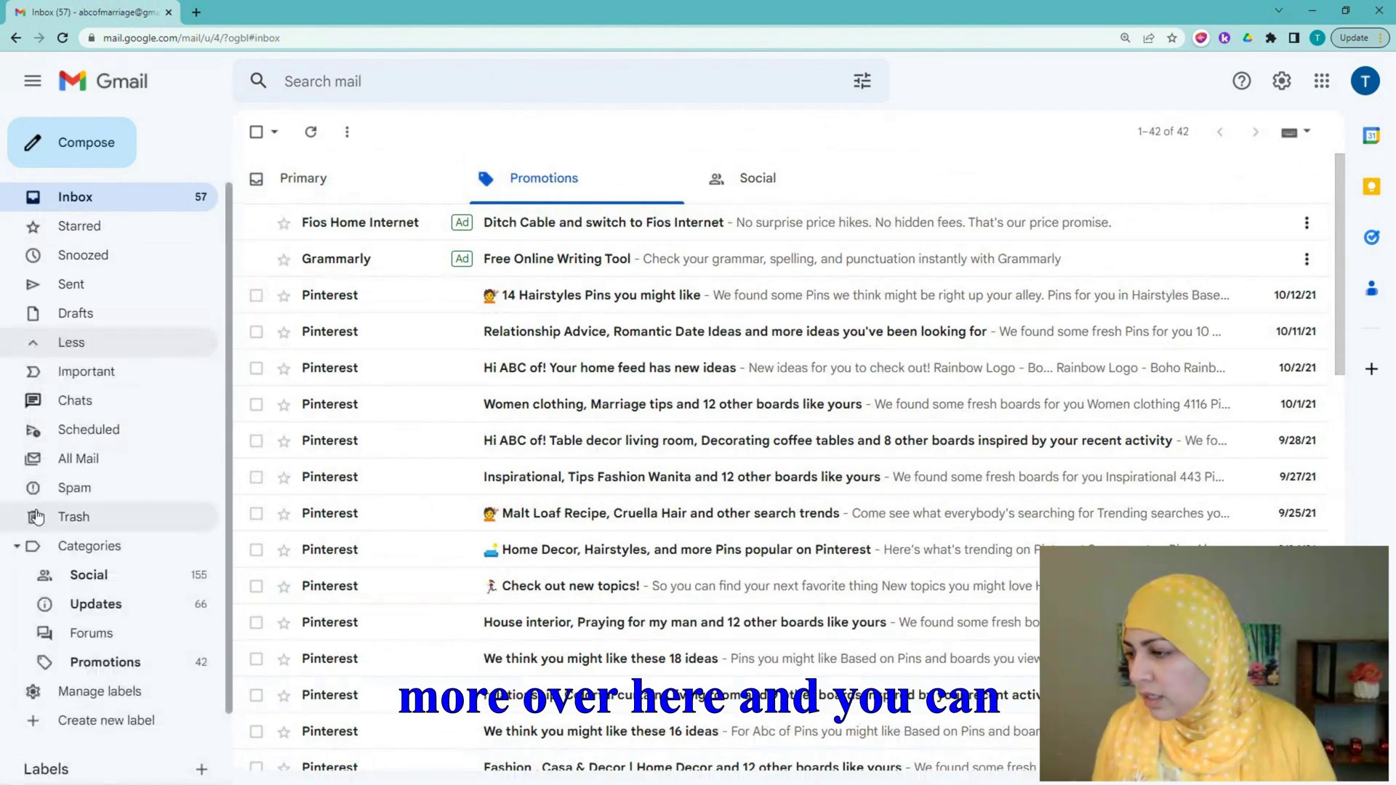
{"action": "left_click", "coordinate": [80, 471]}
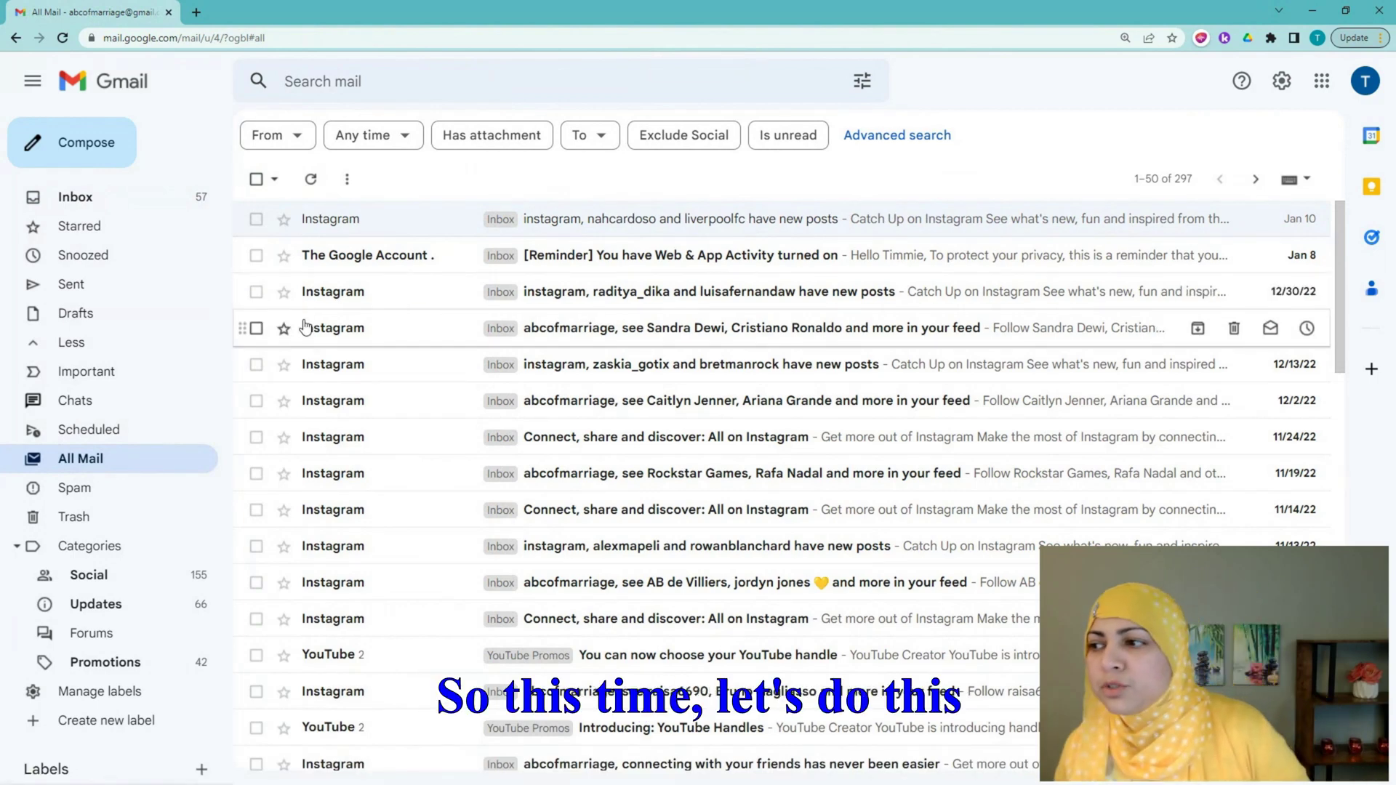
{"action": "mouse_move", "coordinate": [309, 328]}
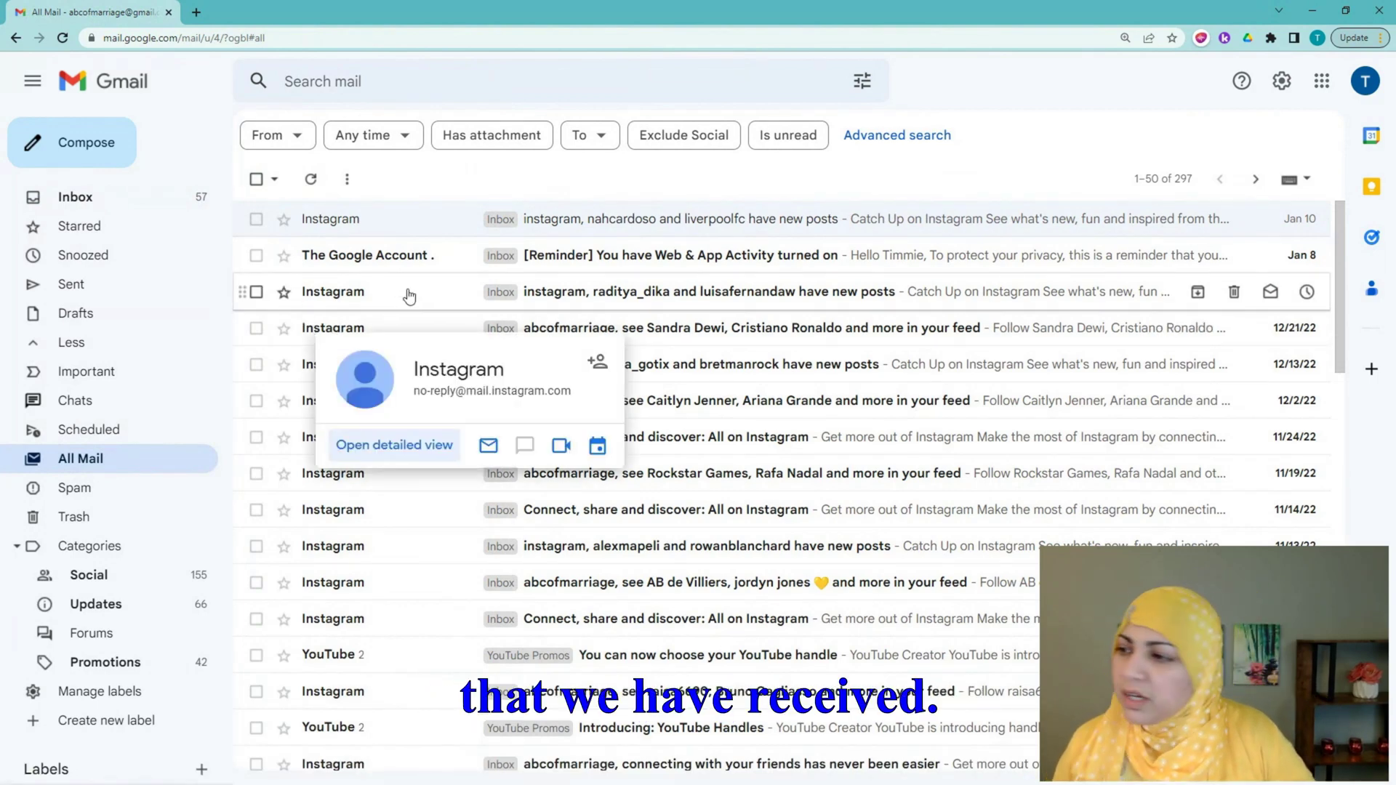
{"action": "left_click", "coordinate": [256, 330]}
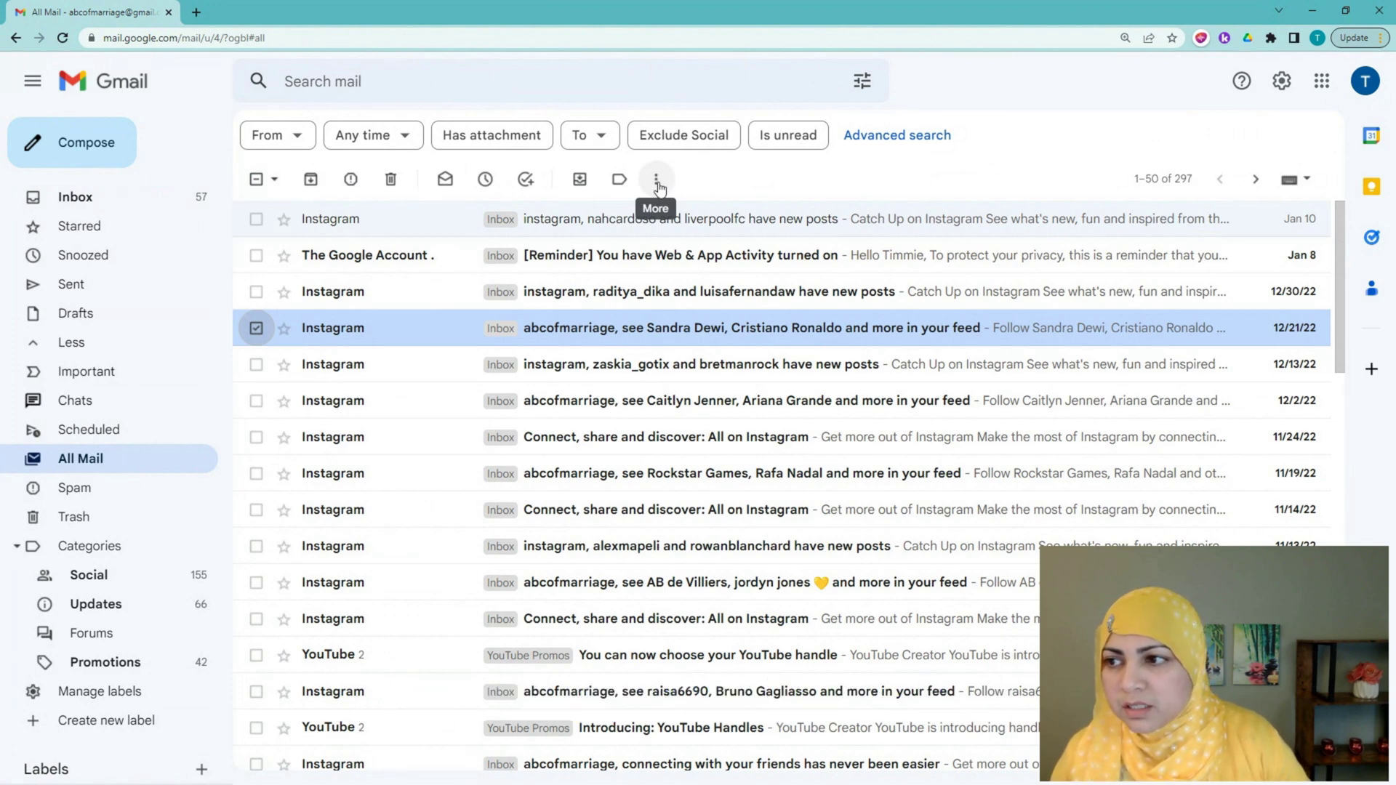
{"action": "left_click", "coordinate": [657, 184]}
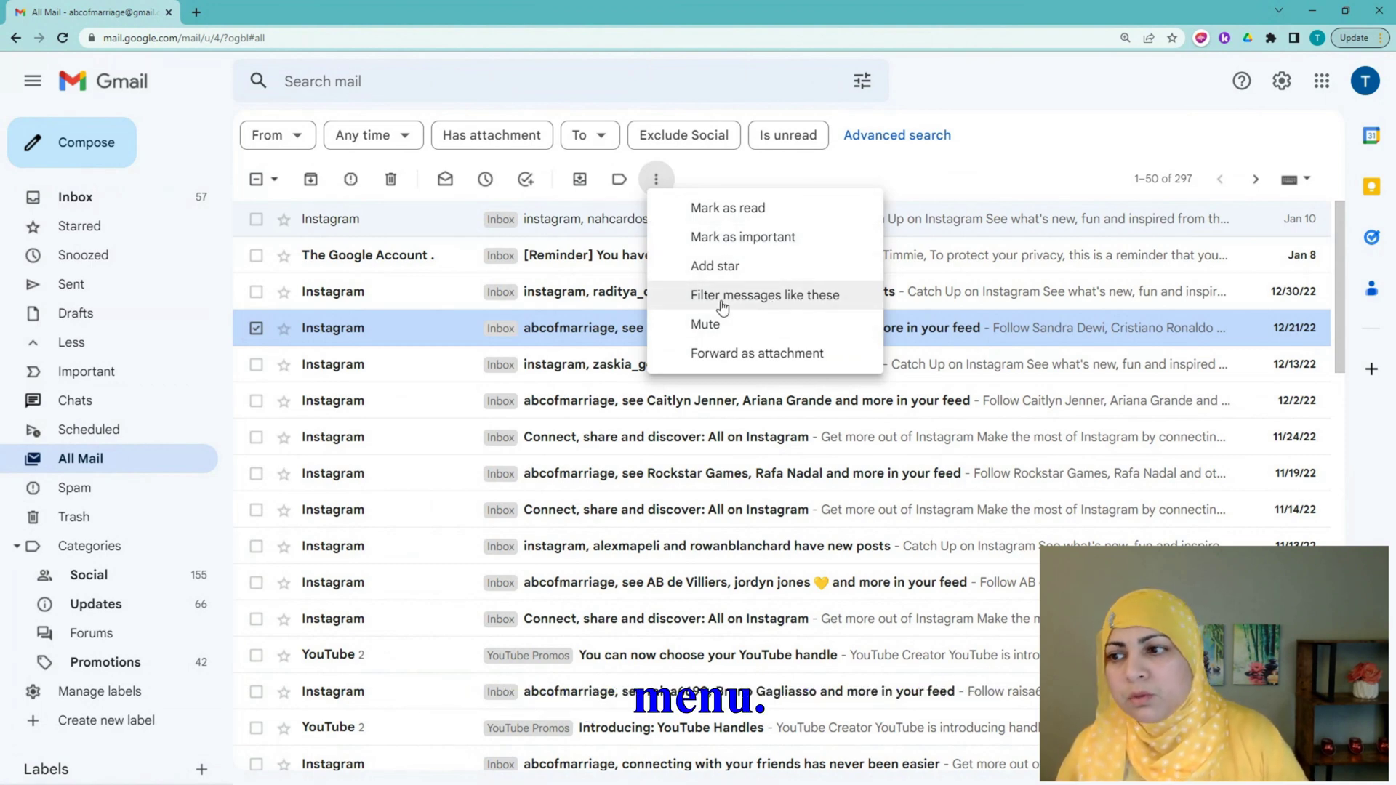
{"action": "left_click", "coordinate": [778, 302]}
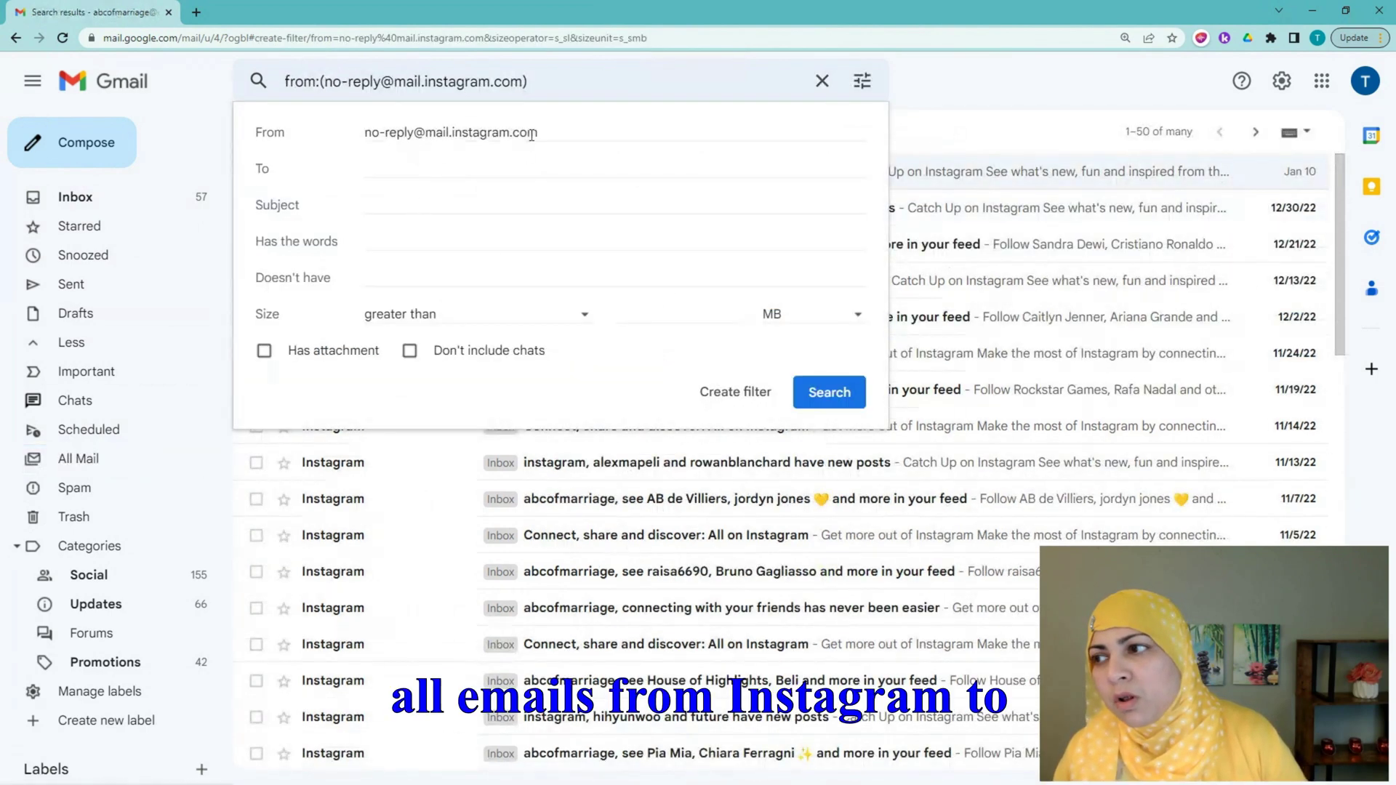
Add subject 'abcofmarriage' to the Instagram filter criteria and continue to its actions
{"action": "left_click", "coordinate": [395, 211]}
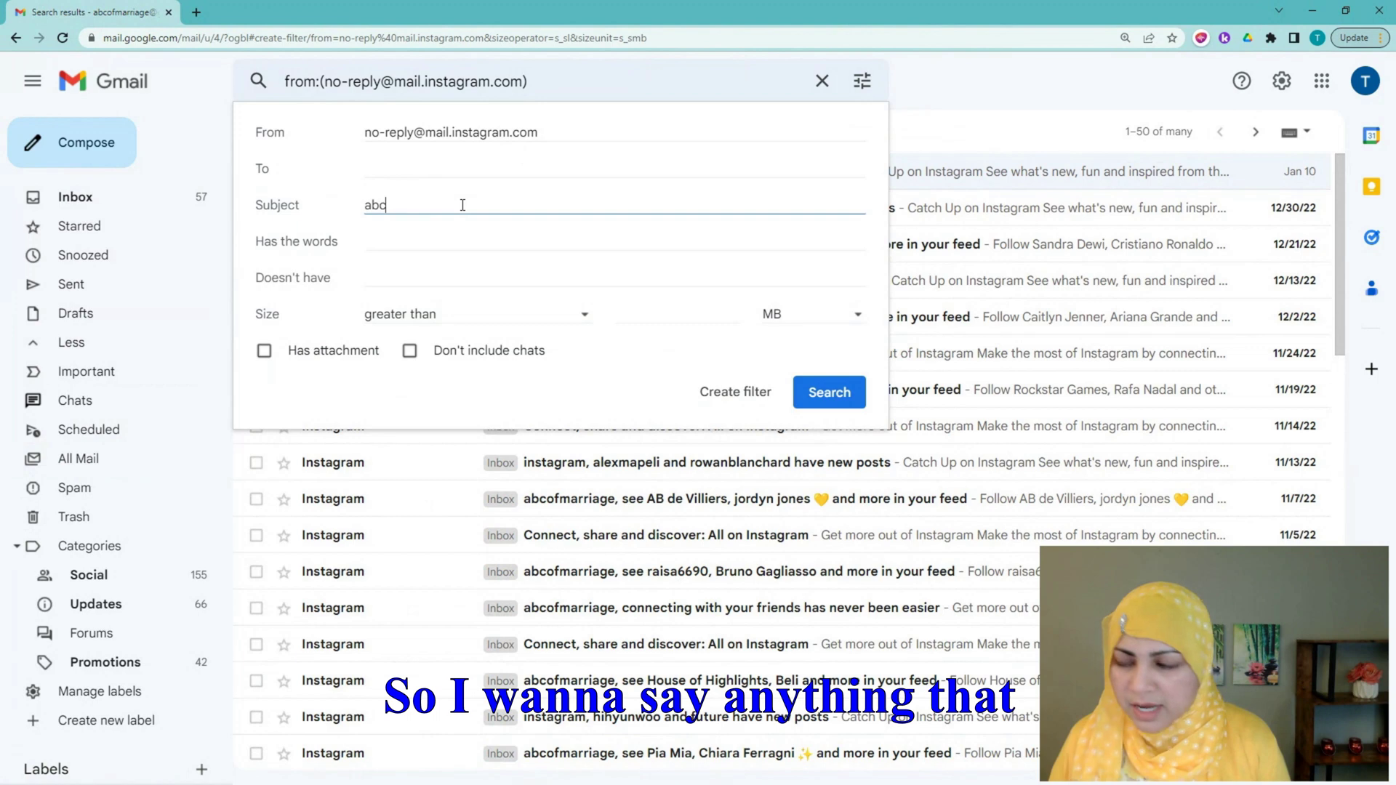
{"action": "type", "text": "abcofmar"}
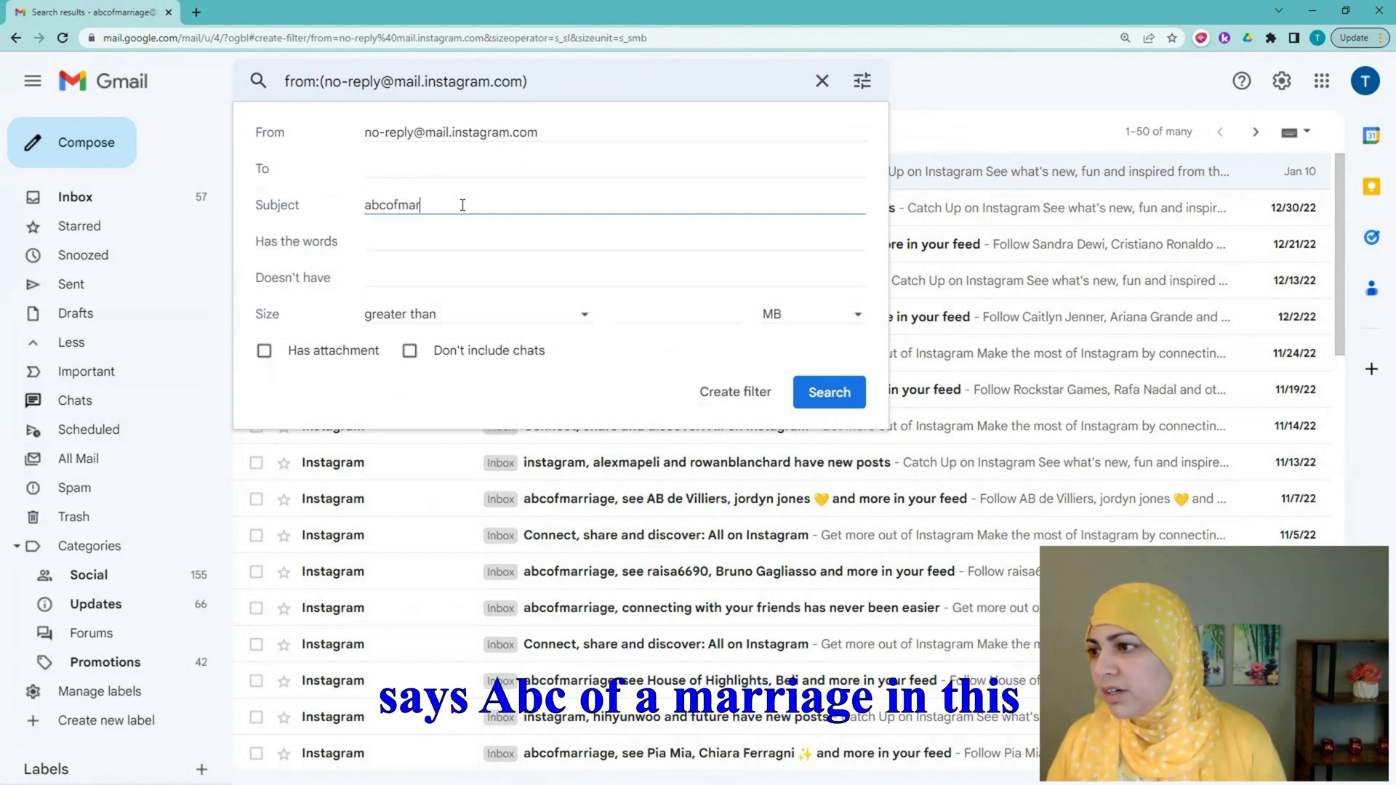
{"action": "type", "text": "riage"}
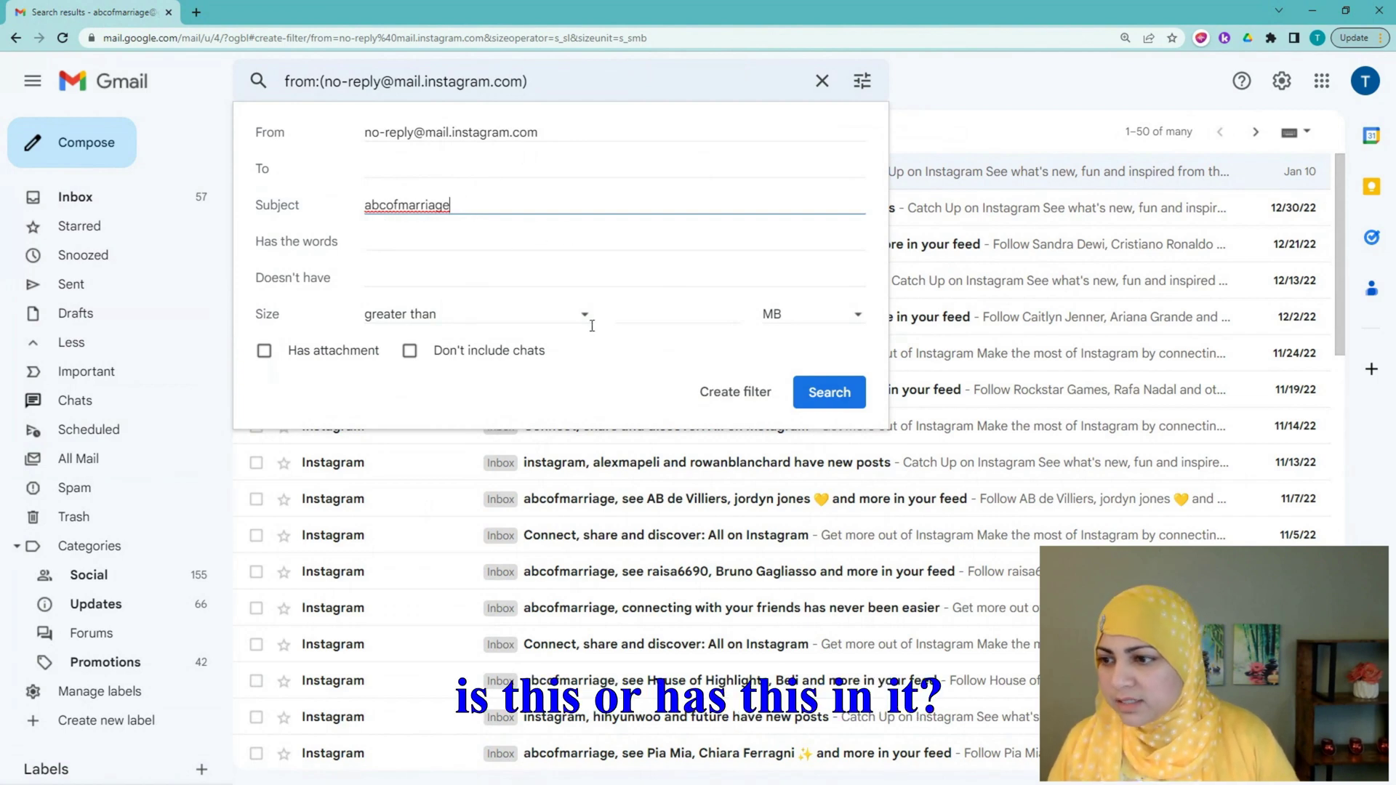
{"action": "left_click", "coordinate": [739, 399]}
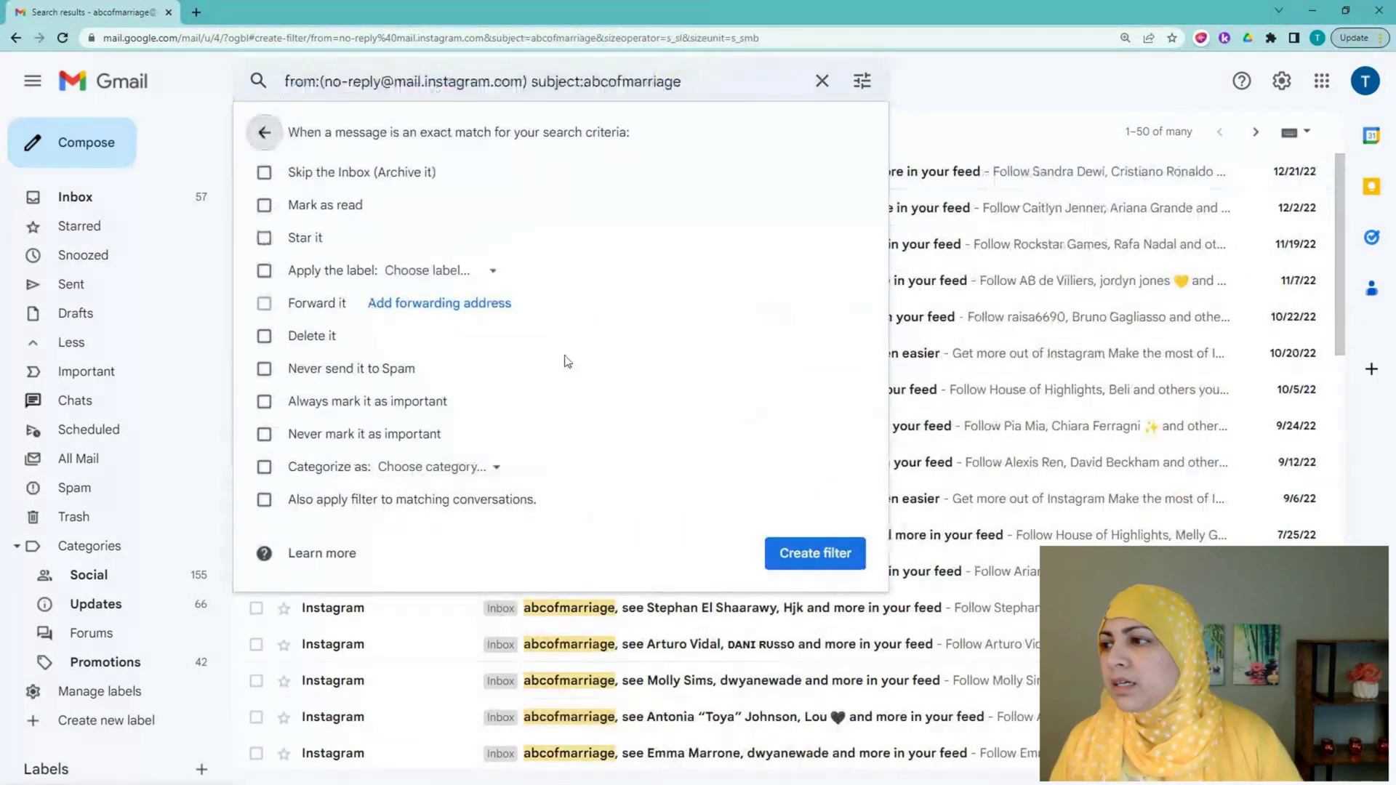
Make the Instagram filter skip the inbox and apply a new label 'IG to AbcofMarriage'
{"action": "double_click", "coordinate": [266, 177]}
{"action": "left_click", "coordinate": [264, 173]}
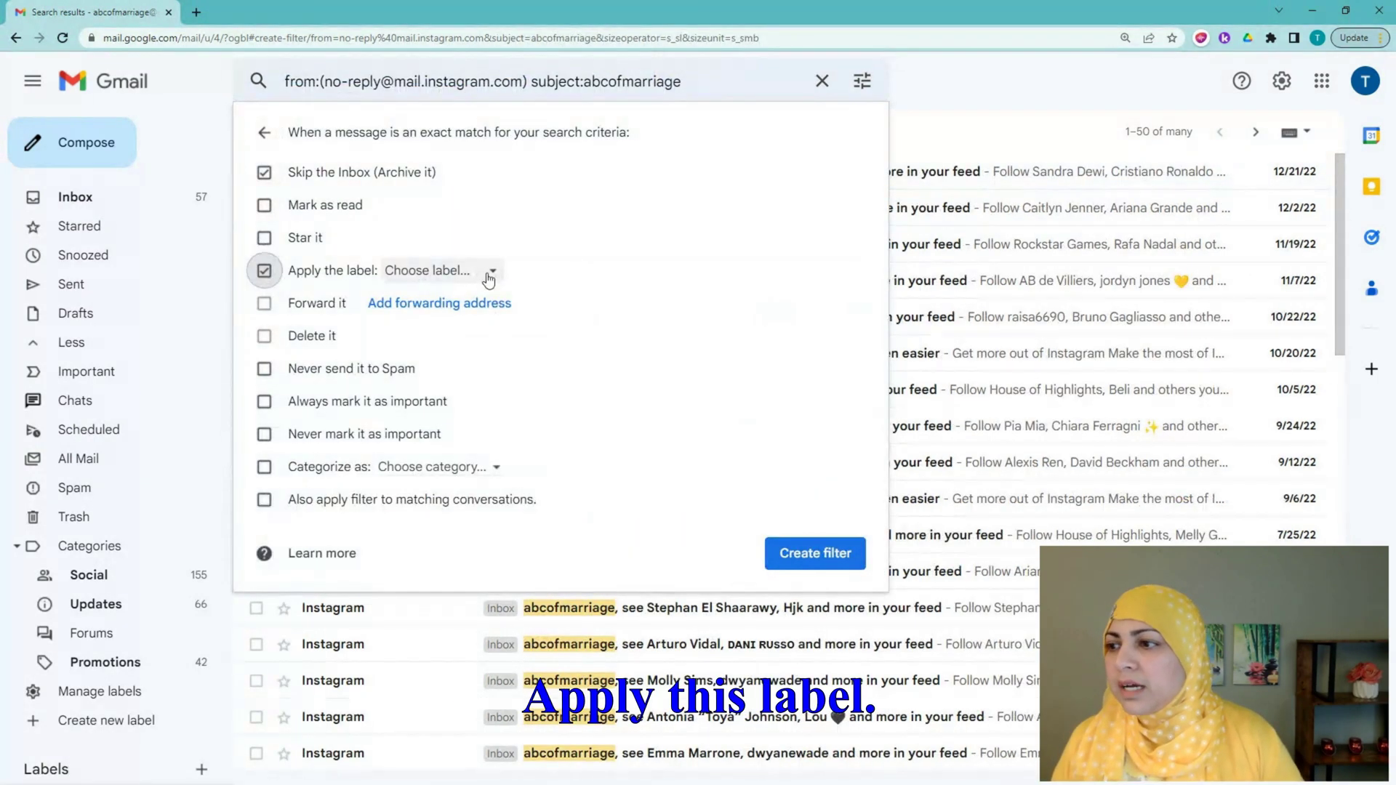
{"action": "left_click", "coordinate": [486, 275]}
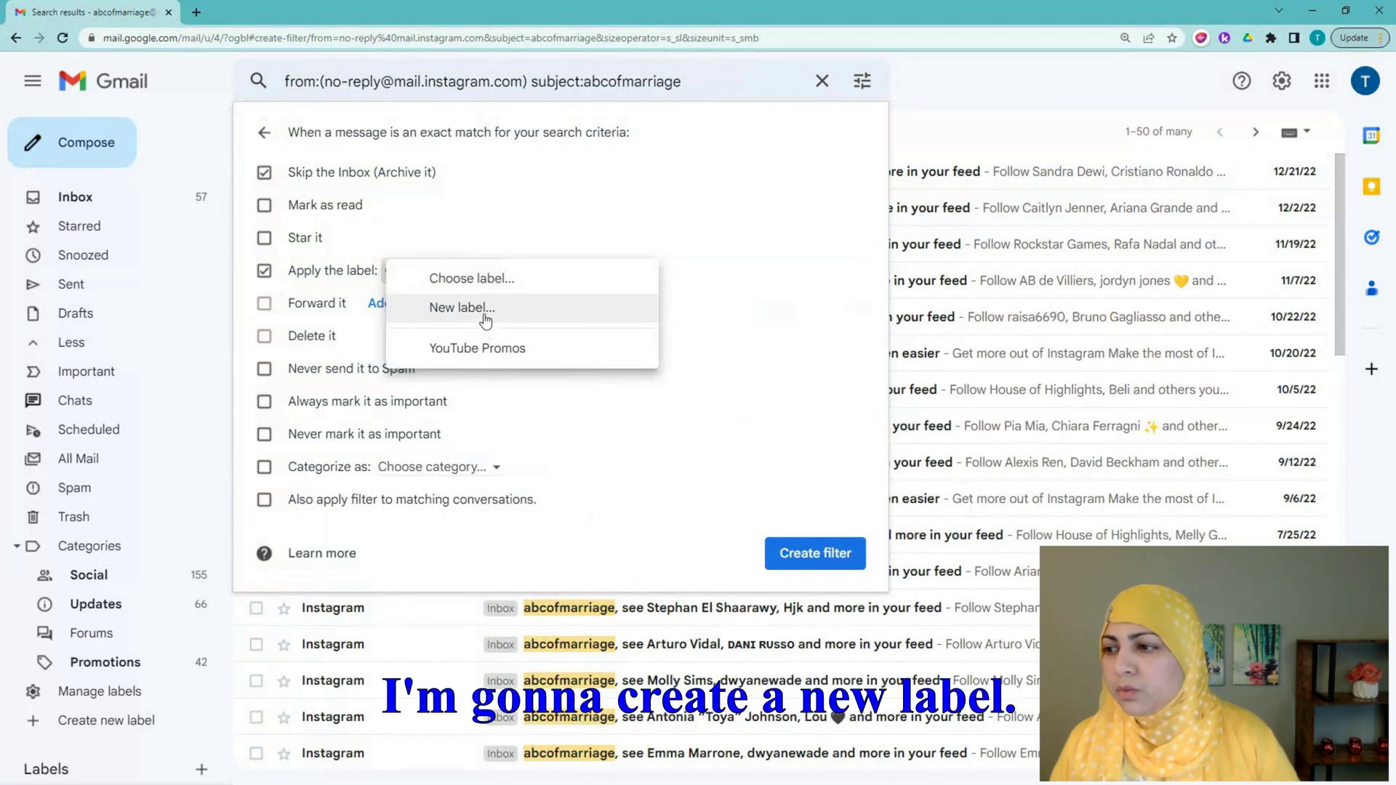
{"action": "left_click", "coordinate": [482, 311]}
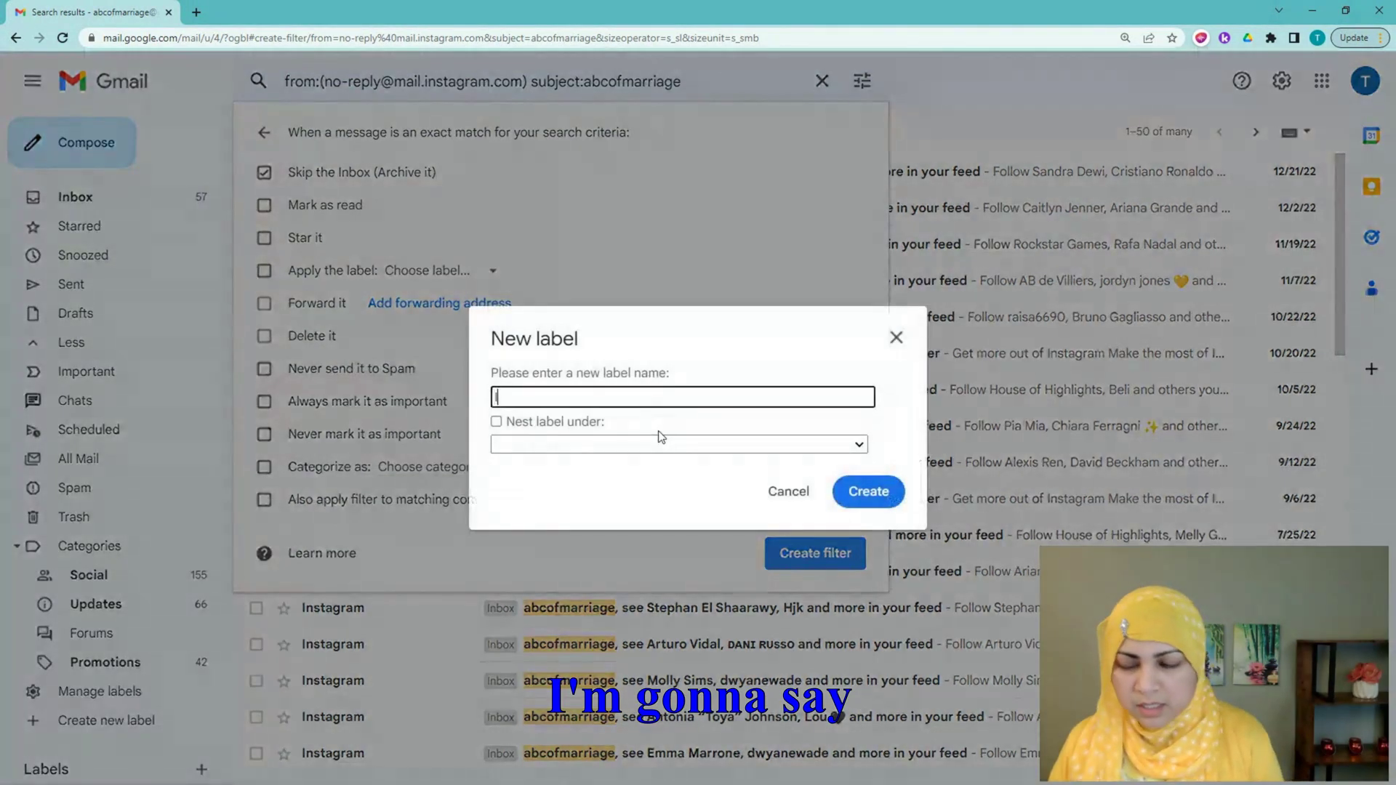
{"action": "type", "text": "IG to"}
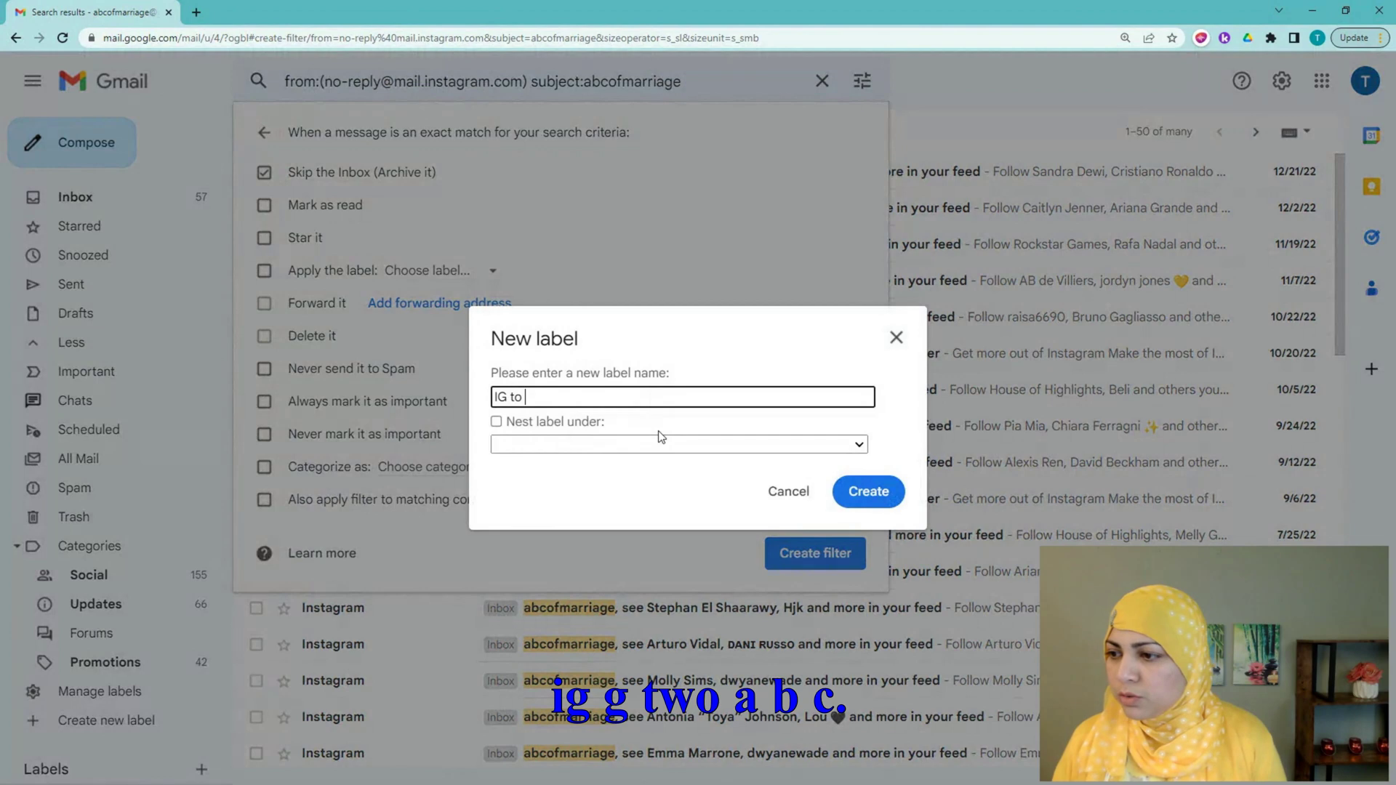
{"action": "type", "text": " AbcofMarriage"}
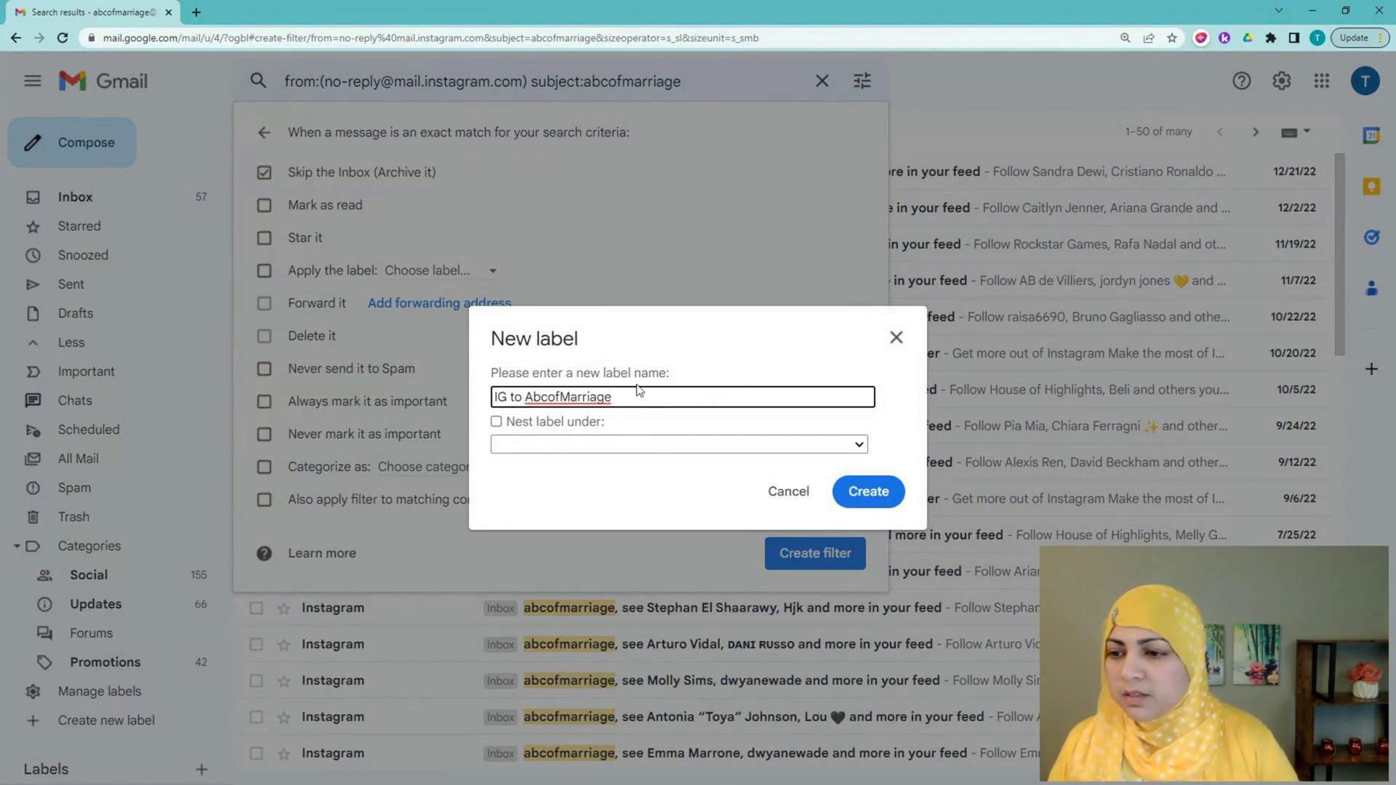
{"action": "left_click", "coordinate": [870, 494]}
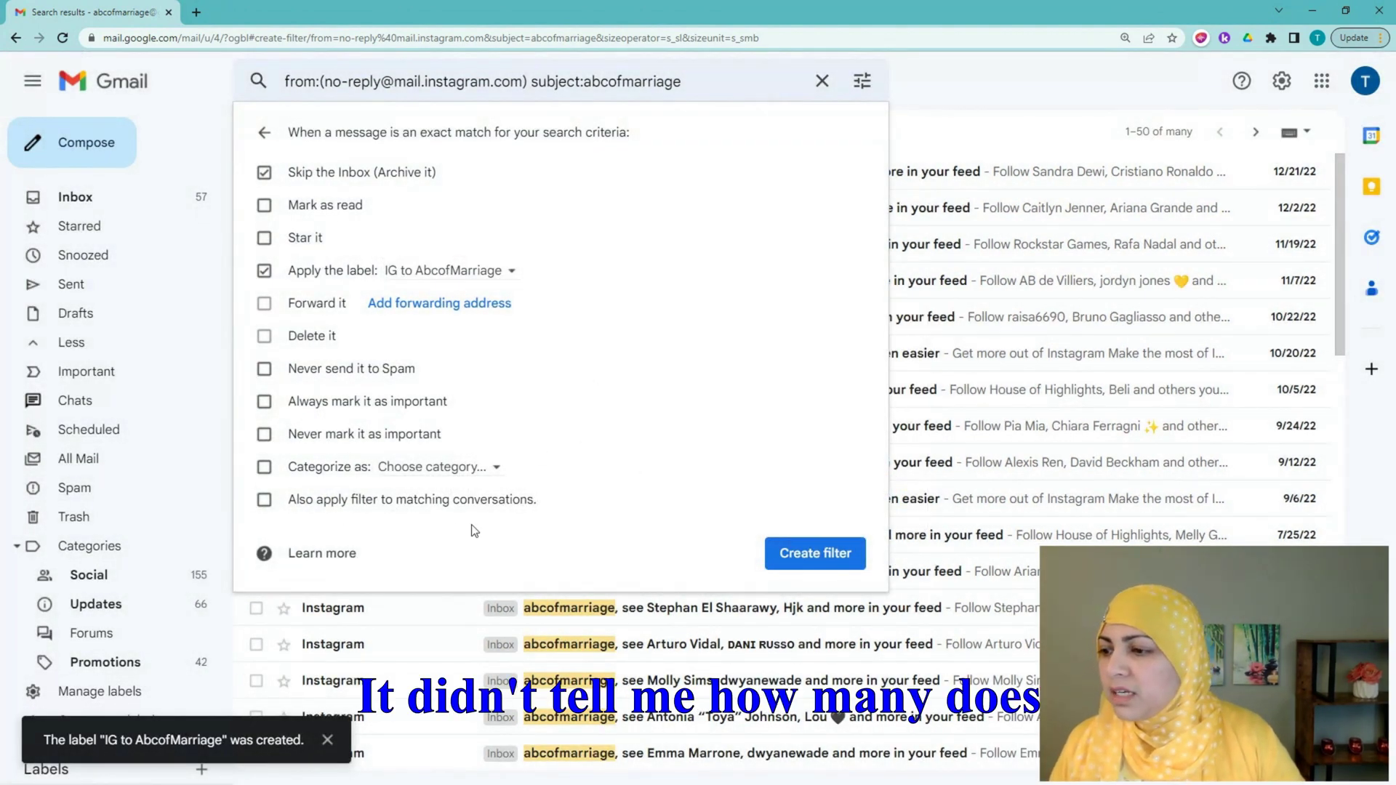
Apply the Instagram filter to existing matching conversations, save it, and open a matching email
{"action": "left_click", "coordinate": [265, 501]}
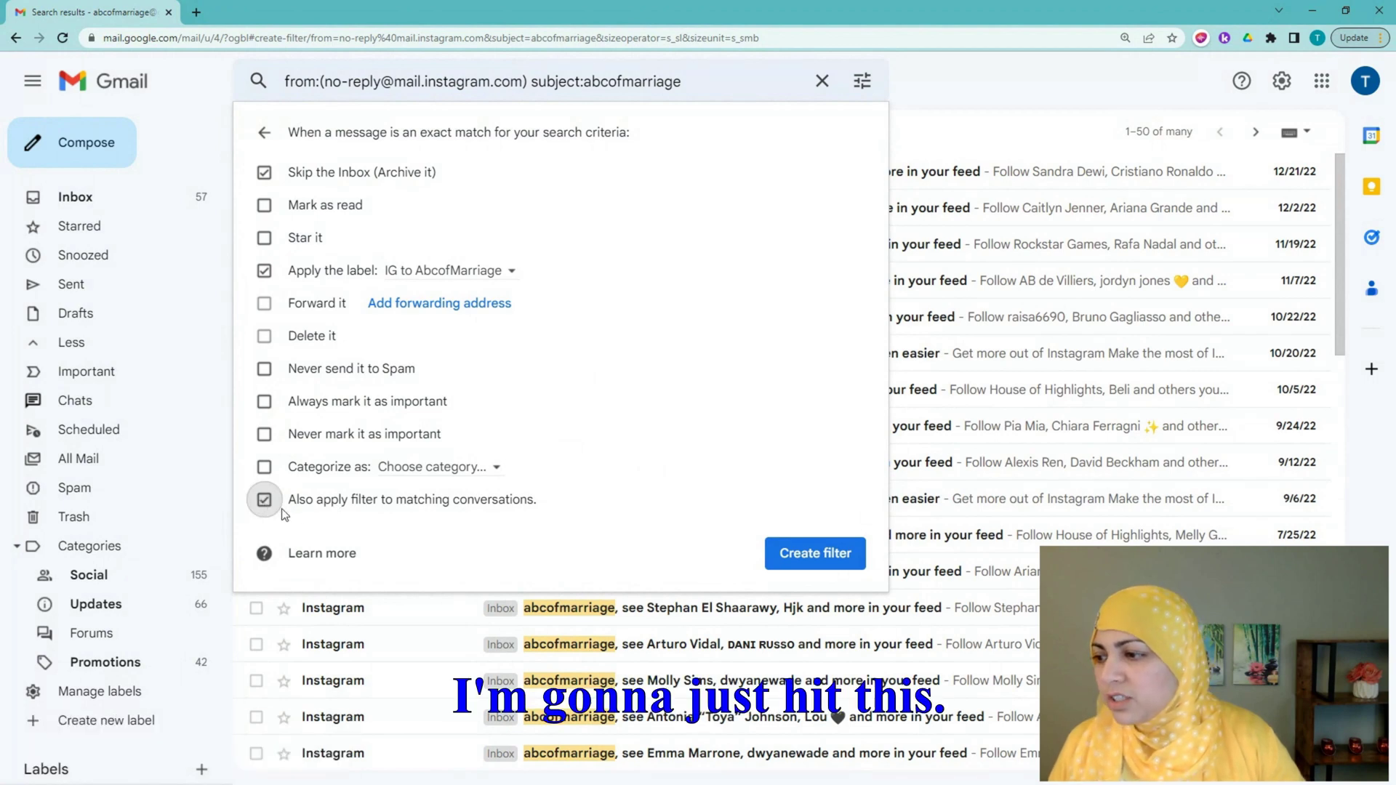
{"action": "left_click", "coordinate": [817, 564]}
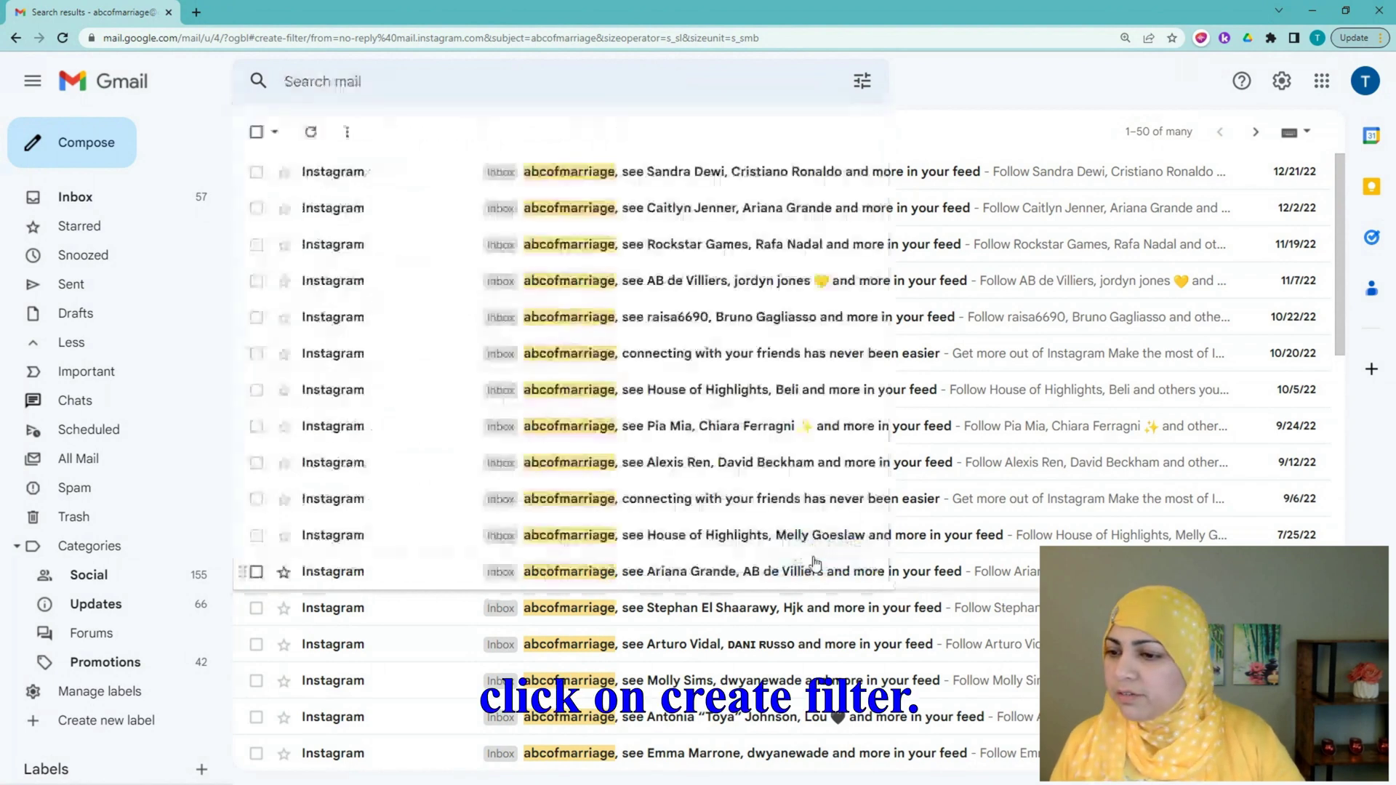
{"action": "left_click", "coordinate": [816, 564]}
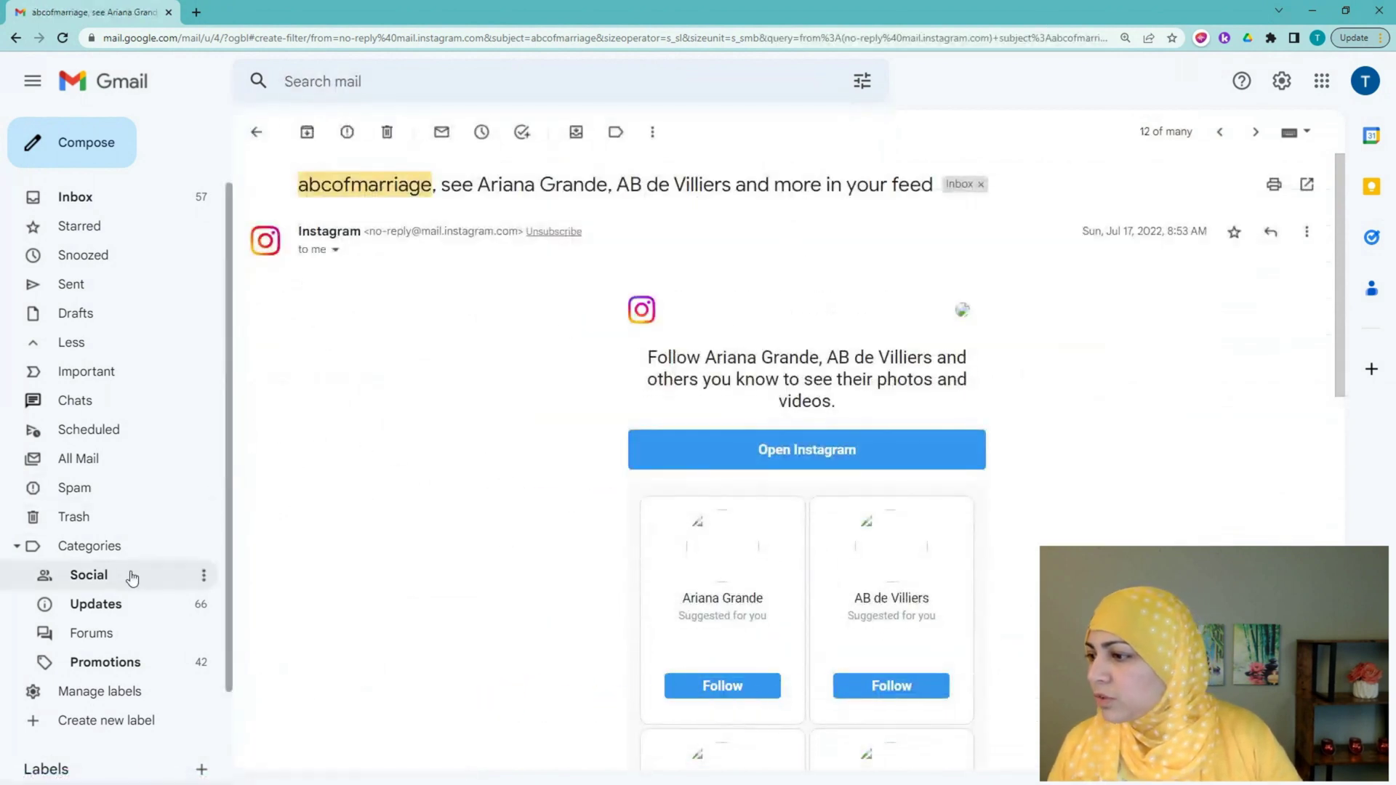
{"action": "scroll", "coordinate": [130, 576], "scroll_direction": "down", "scroll_amount": 3}
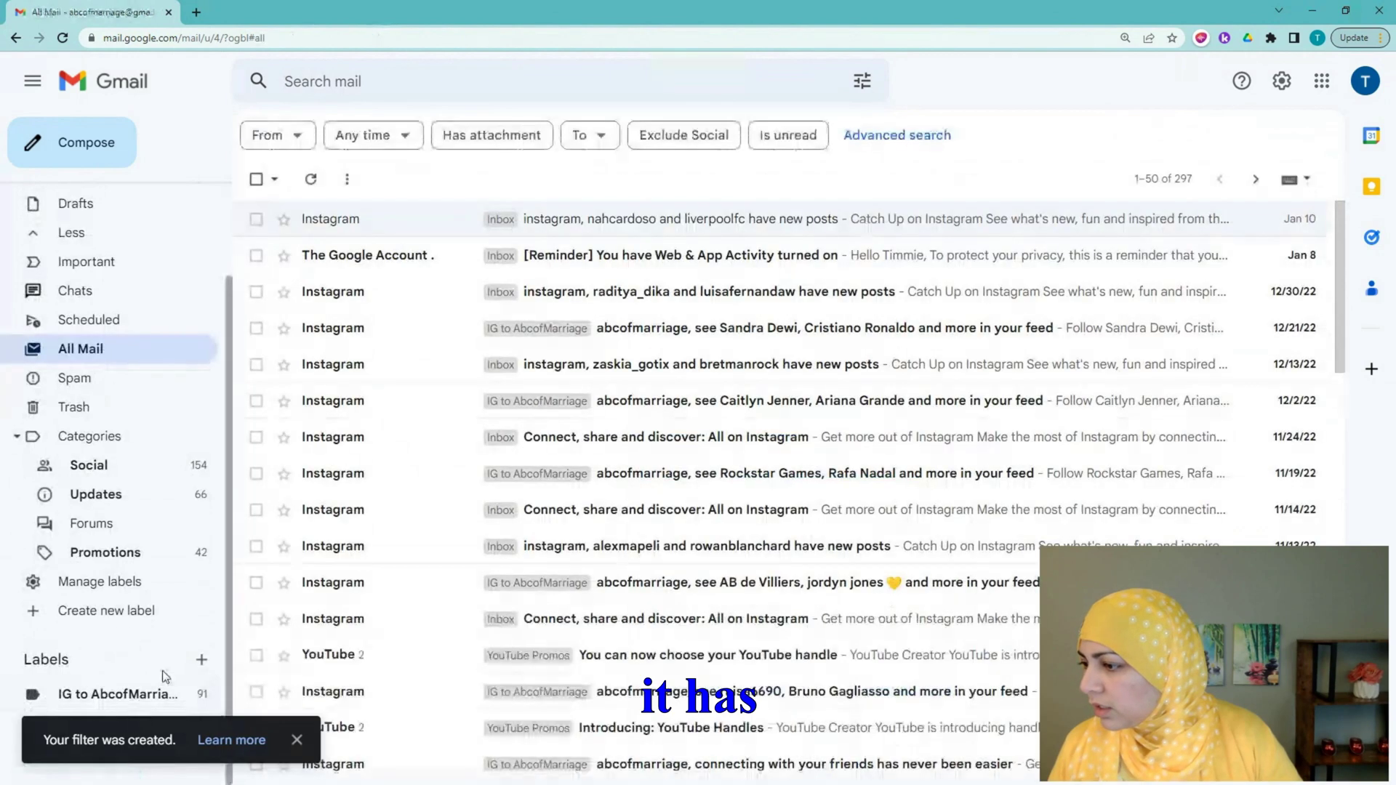
{"action": "left_click", "coordinate": [120, 694]}
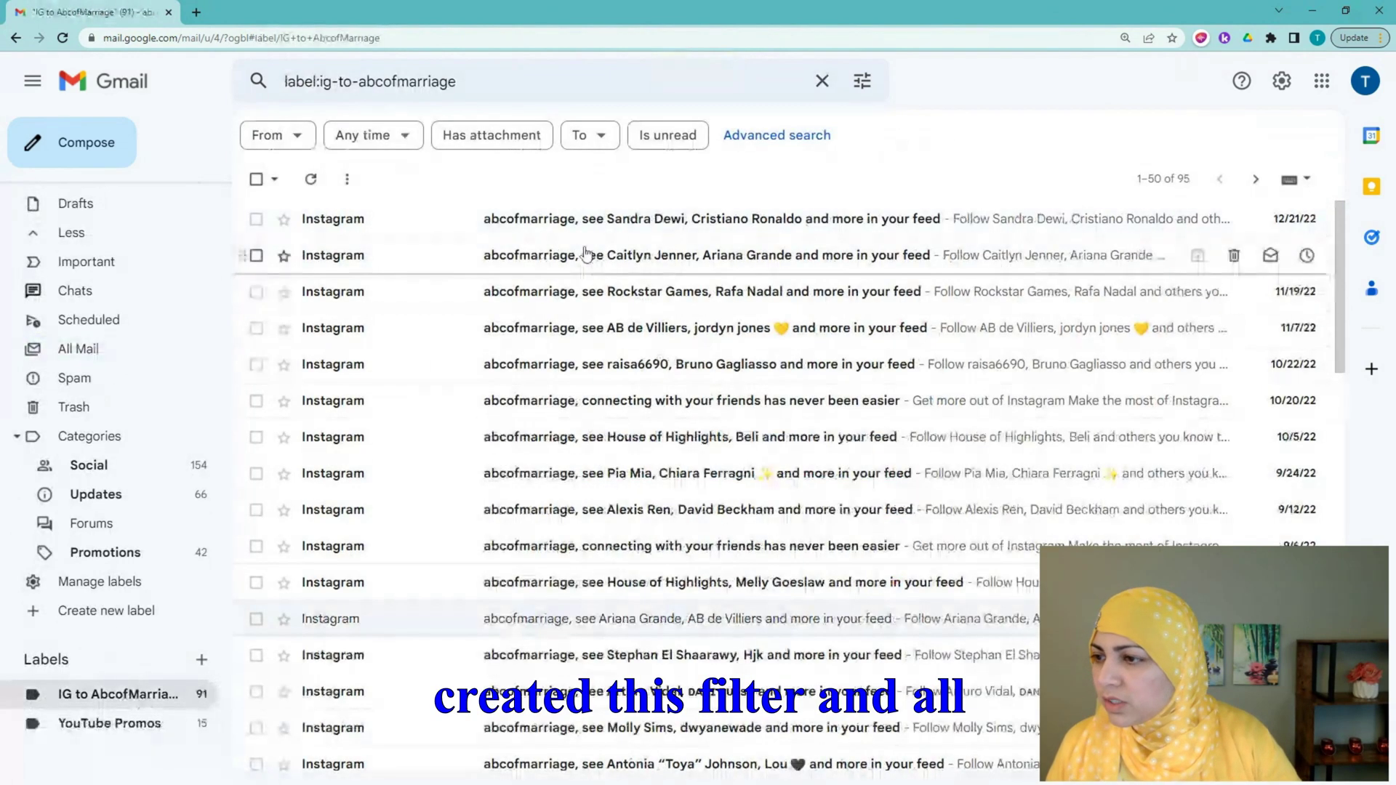
{"action": "scroll", "coordinate": [544, 500], "scroll_direction": "down", "scroll_amount": 1}
{"action": "scroll", "coordinate": [544, 501], "scroll_direction": "down", "scroll_amount": 7}
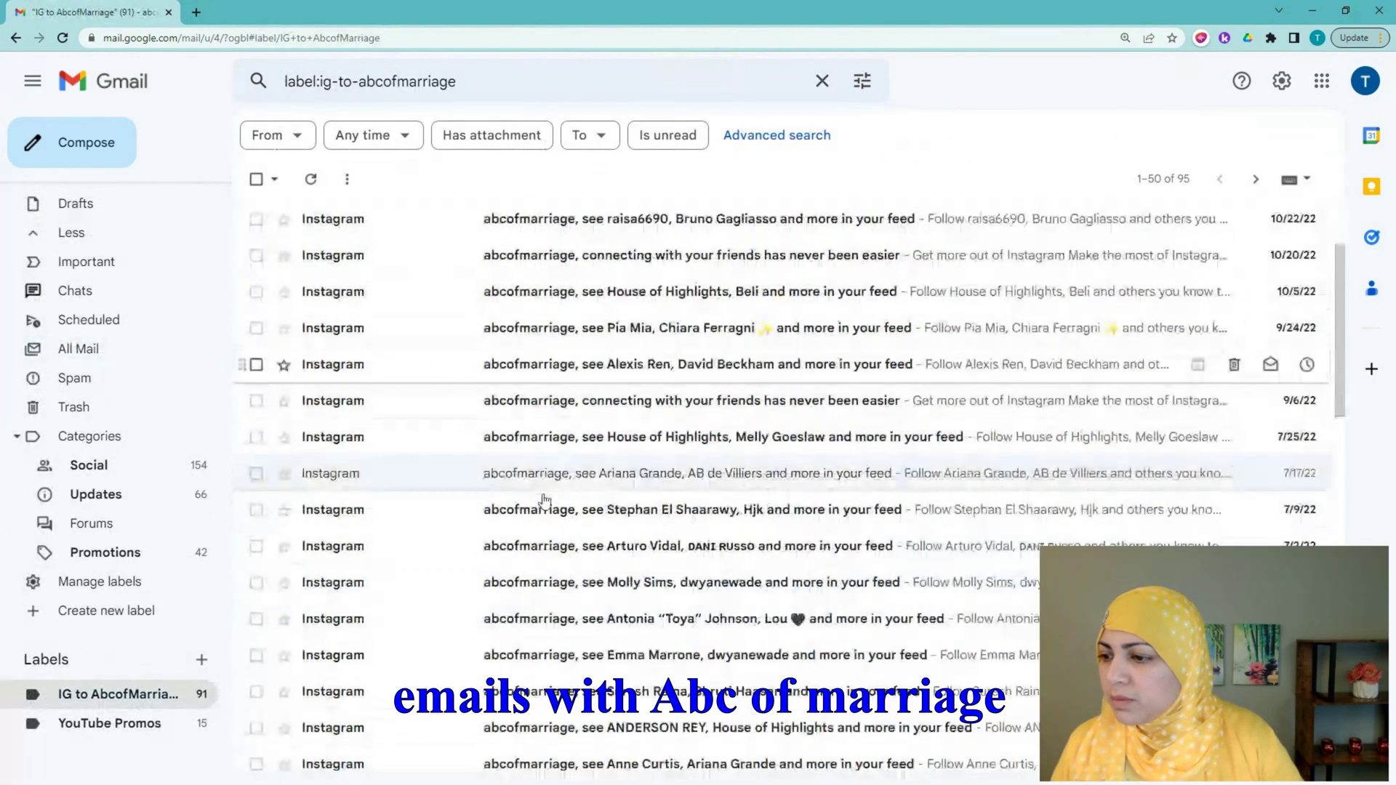
{"action": "scroll", "coordinate": [544, 500], "scroll_direction": "down", "scroll_amount": 10}
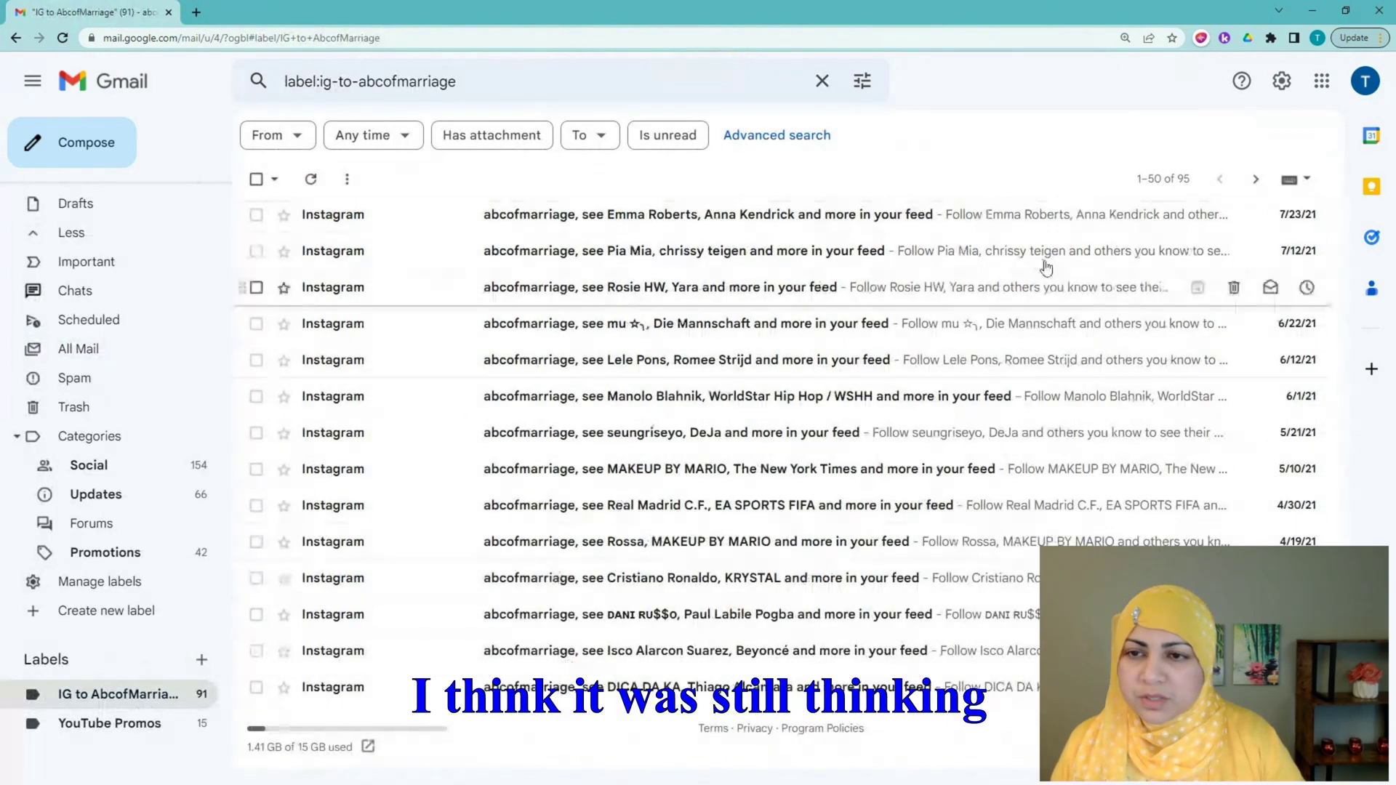
{"action": "left_click", "coordinate": [1163, 179]}
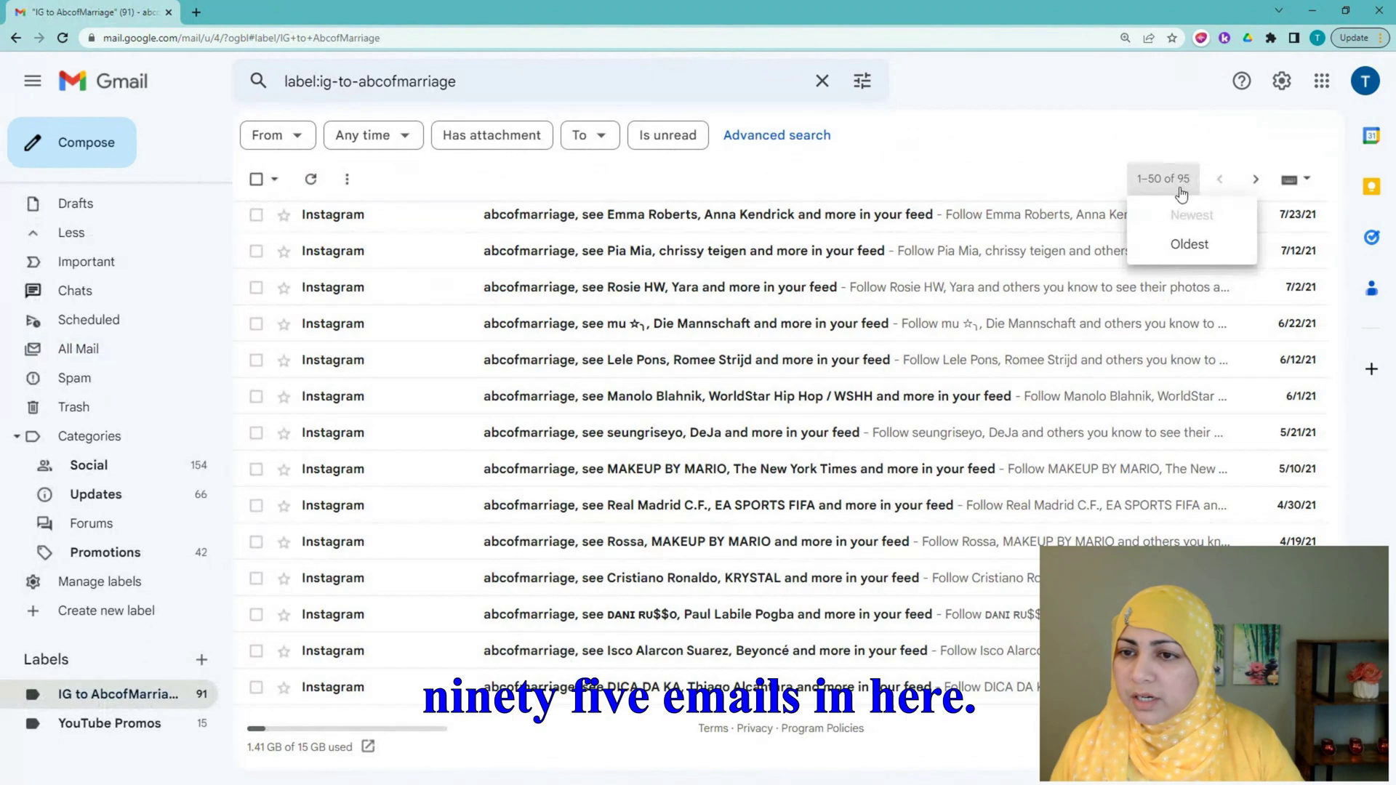
{"action": "left_click", "coordinate": [1174, 186]}
{"action": "scroll", "coordinate": [400, 536], "scroll_direction": "up", "scroll_amount": 5}
{"action": "scroll", "coordinate": [436, 473], "scroll_direction": "up", "scroll_amount": 8}
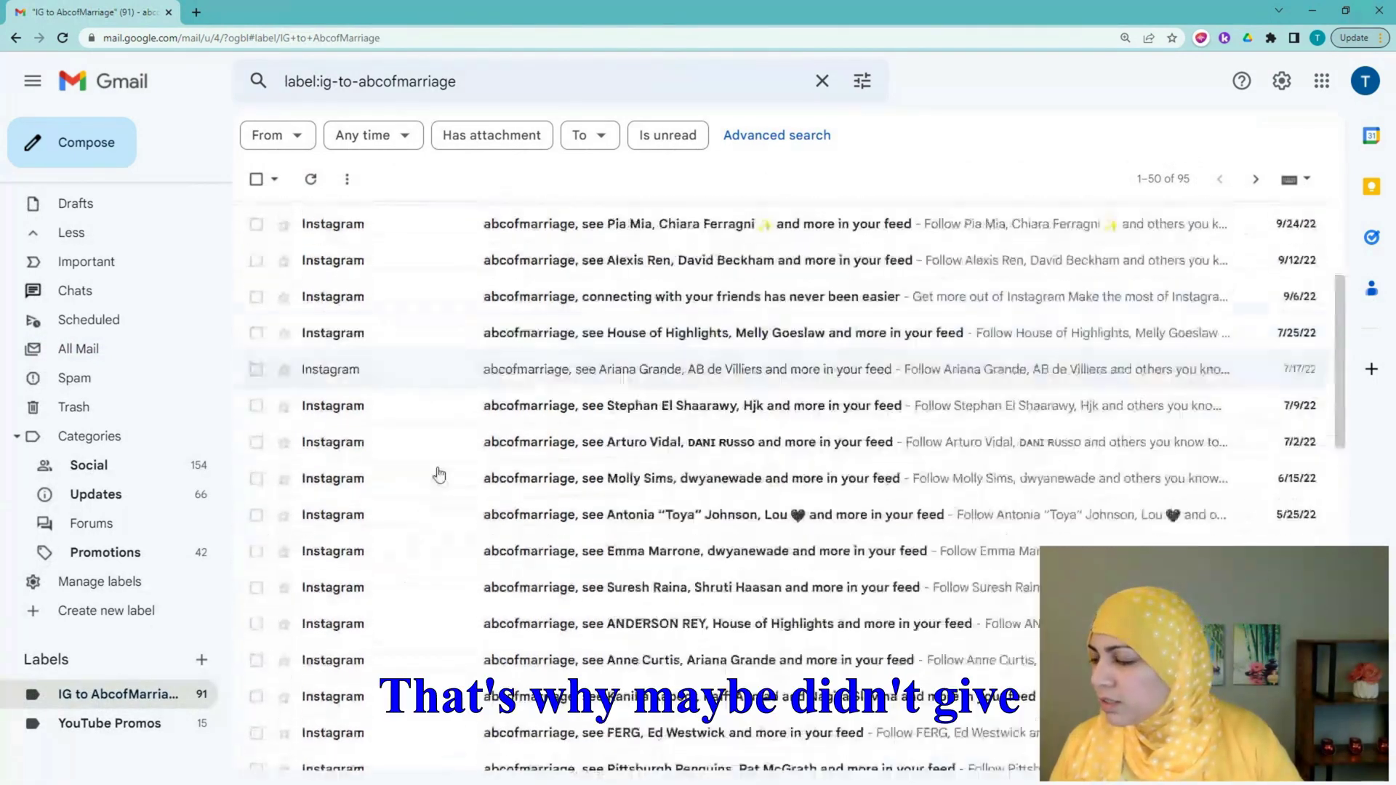
{"action": "scroll", "coordinate": [79, 299], "scroll_direction": "up", "scroll_amount": 2}
{"action": "scroll", "coordinate": [79, 300], "scroll_direction": "up", "scroll_amount": 1}
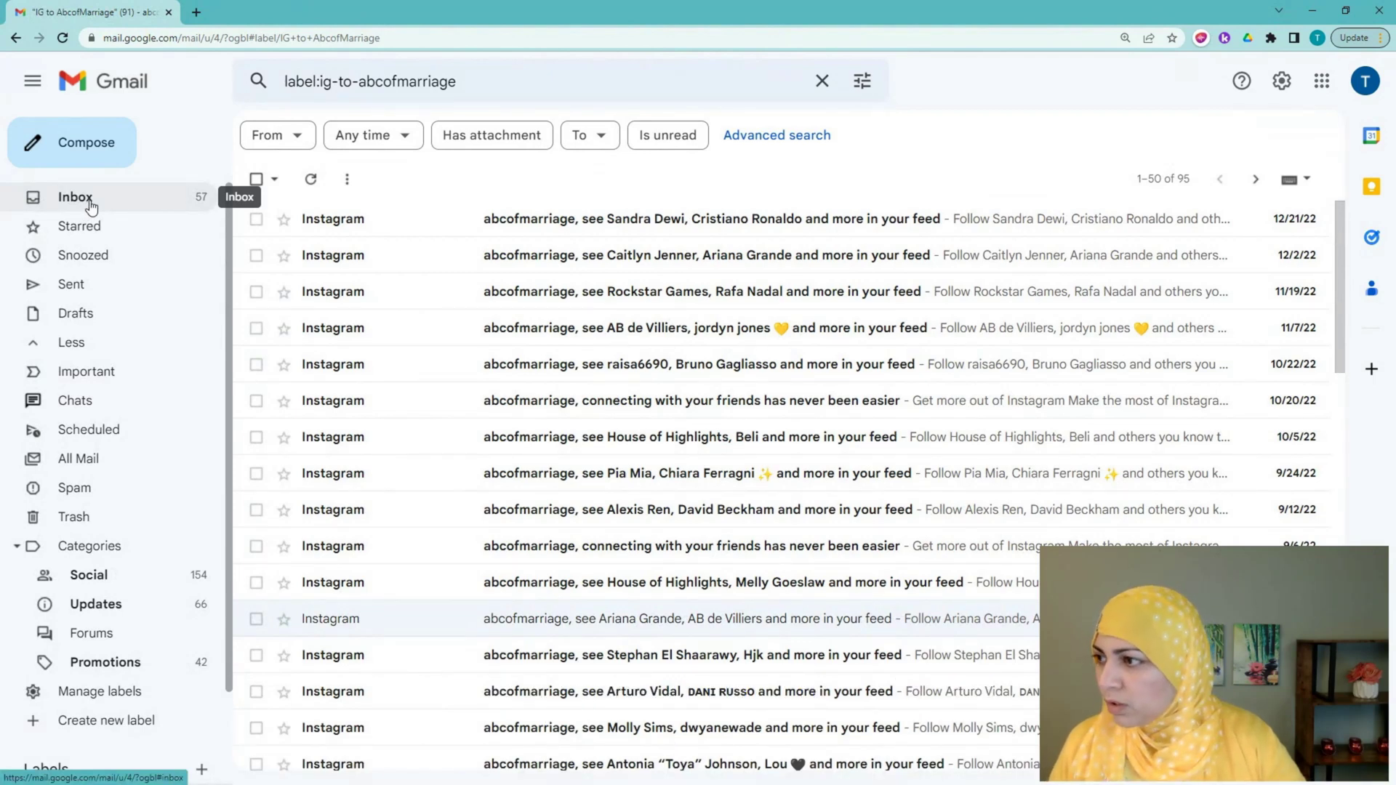
Switch from Inbox to the All Mail view listing all 297 conversations
{"action": "left_click", "coordinate": [75, 198]}
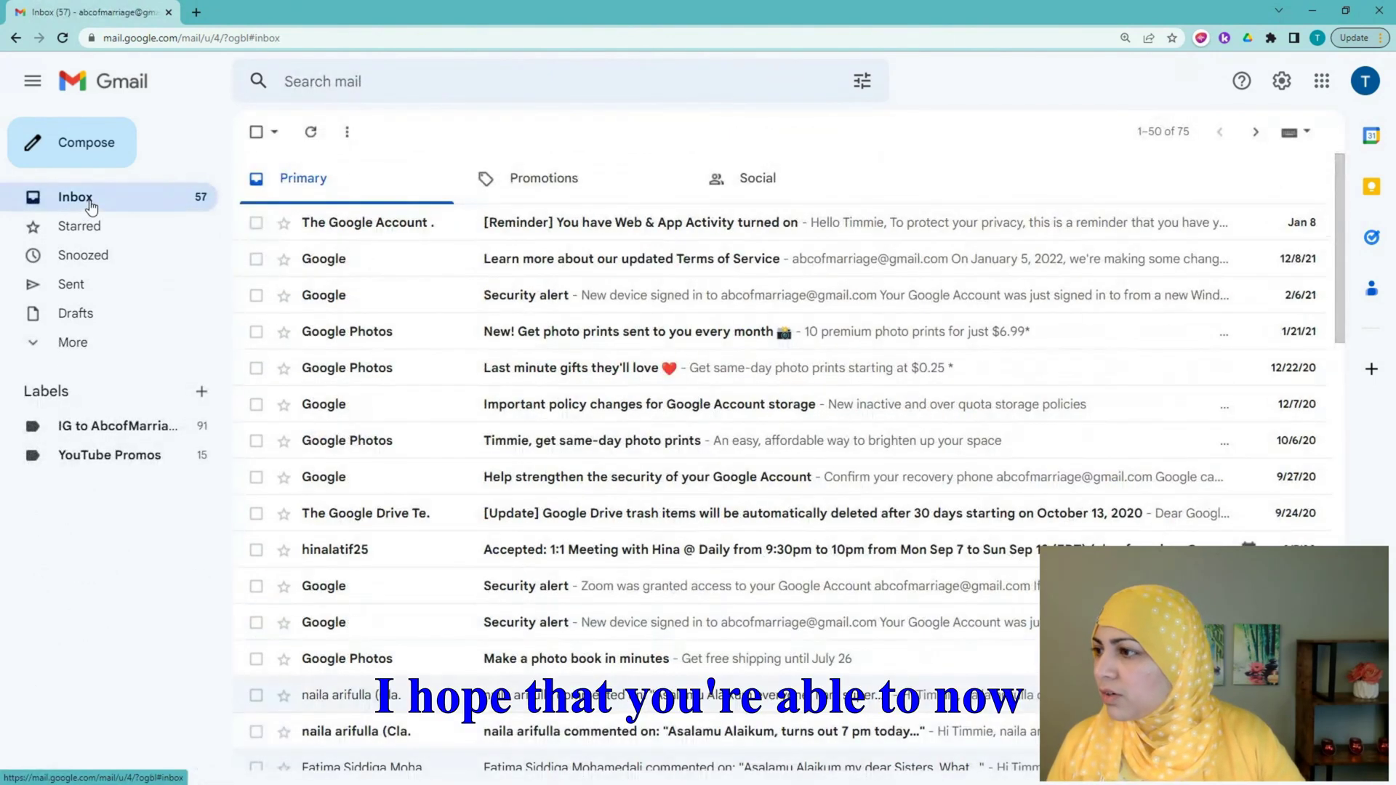
{"action": "left_click", "coordinate": [73, 342]}
{"action": "left_click", "coordinate": [81, 459]}
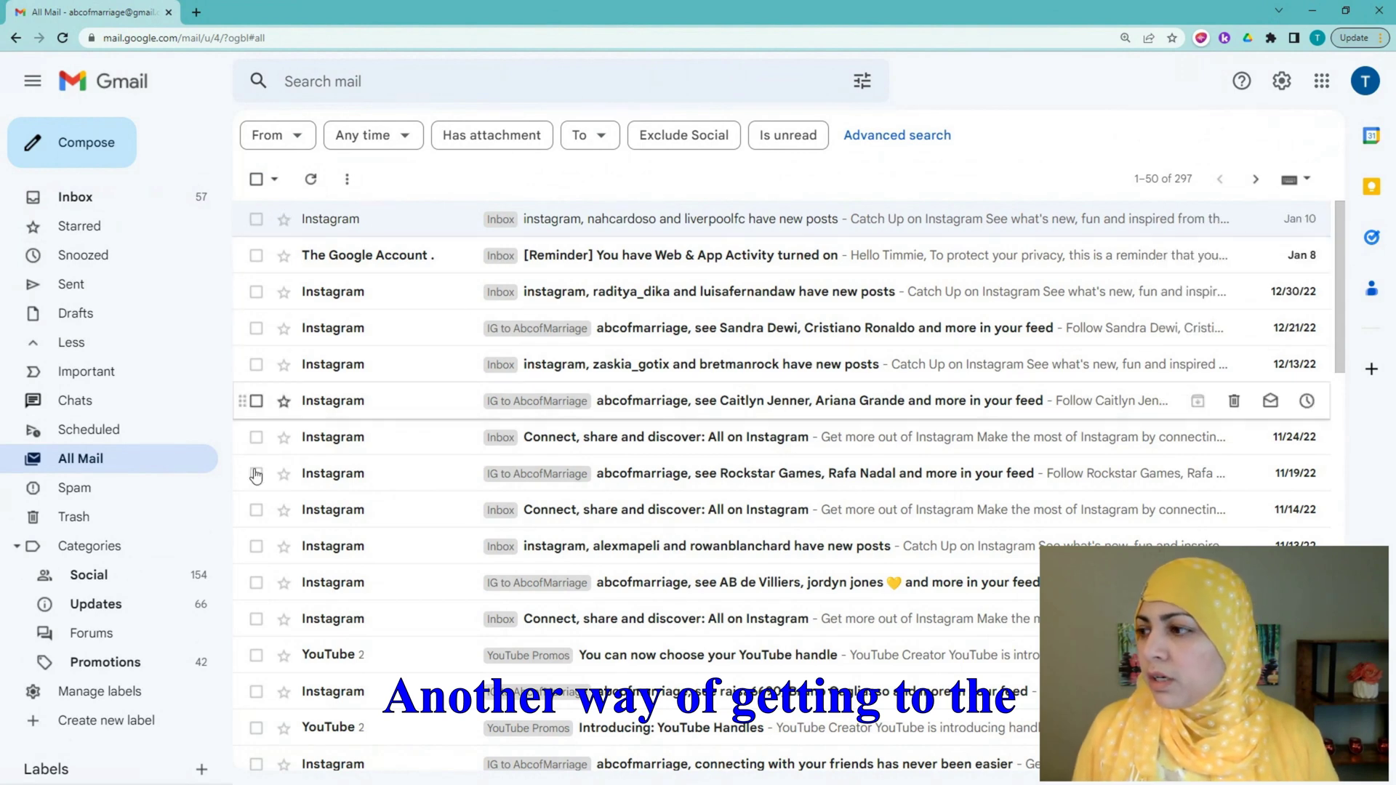
Search the mail for 'youtube' to list its 20 matching conversations
{"action": "left_click", "coordinate": [366, 85]}
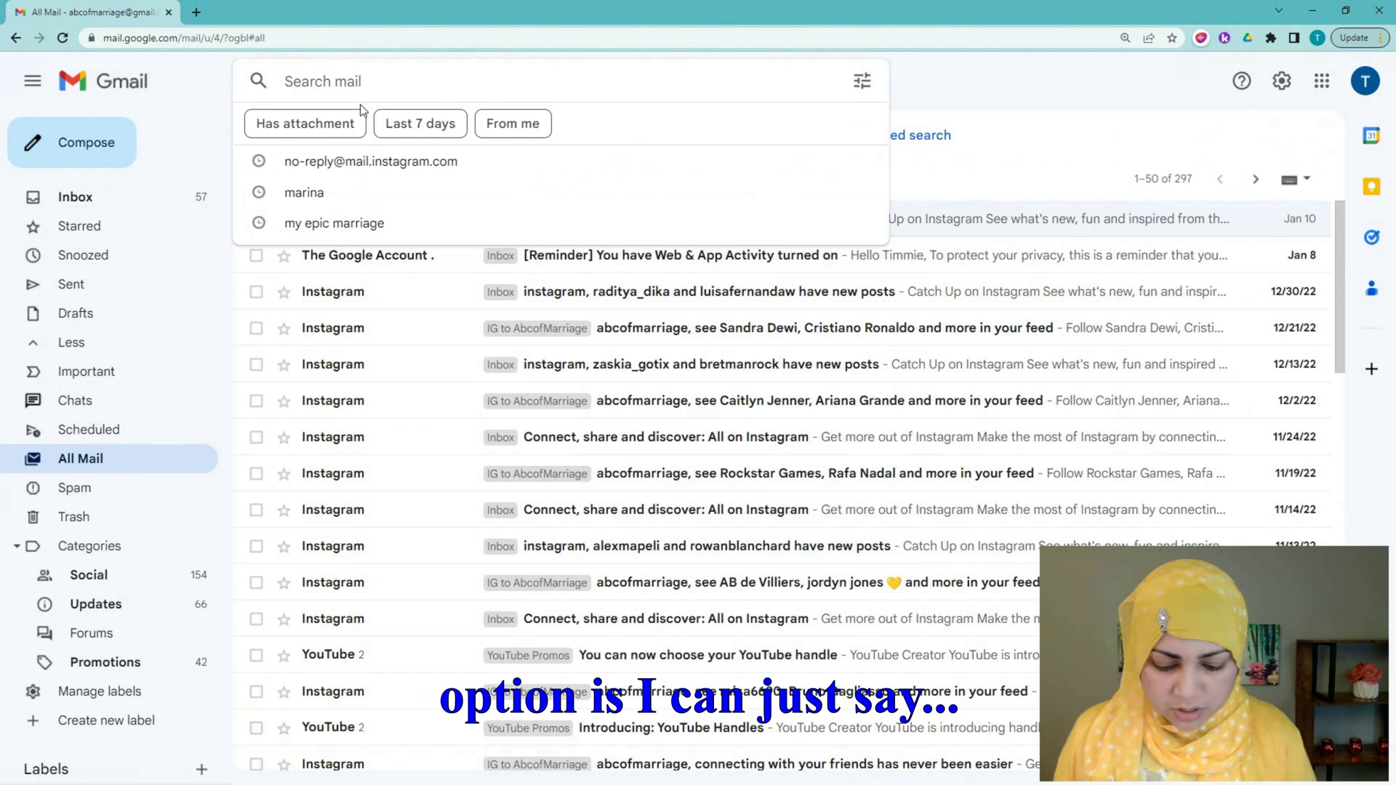
{"action": "type", "text": "youtube"}
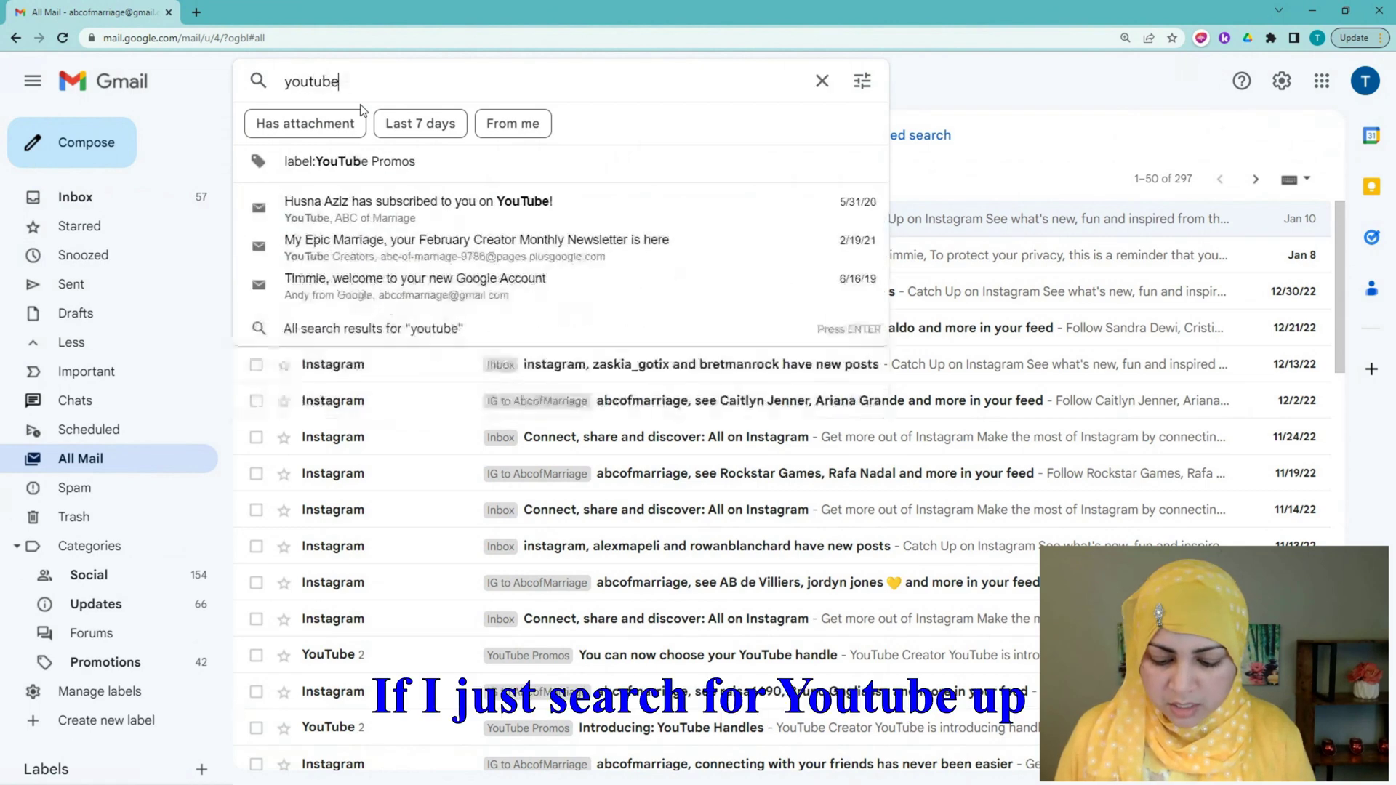
{"action": "key", "text": "Return"}
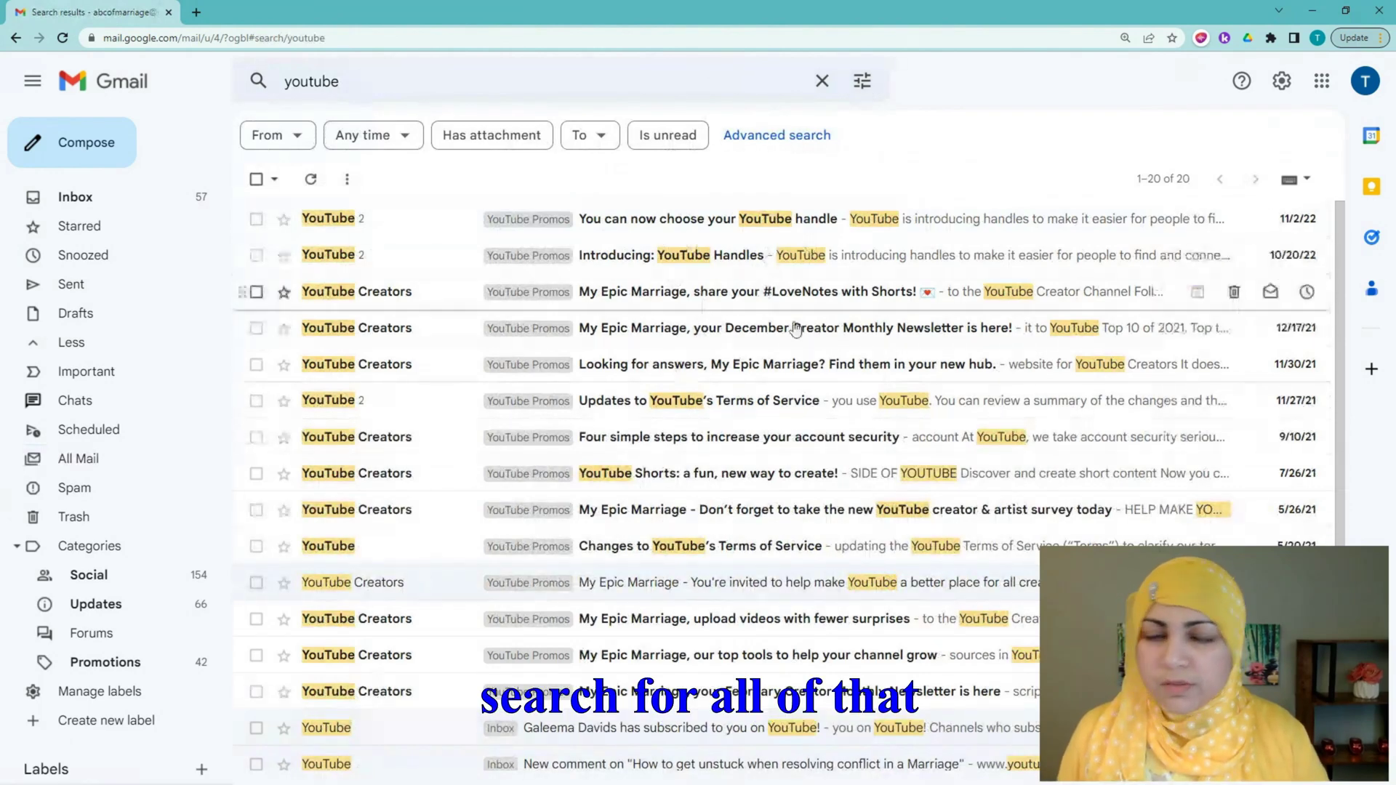
Open the advanced search criteria, close them, and scroll through the youtube results
{"action": "left_click", "coordinate": [863, 82]}
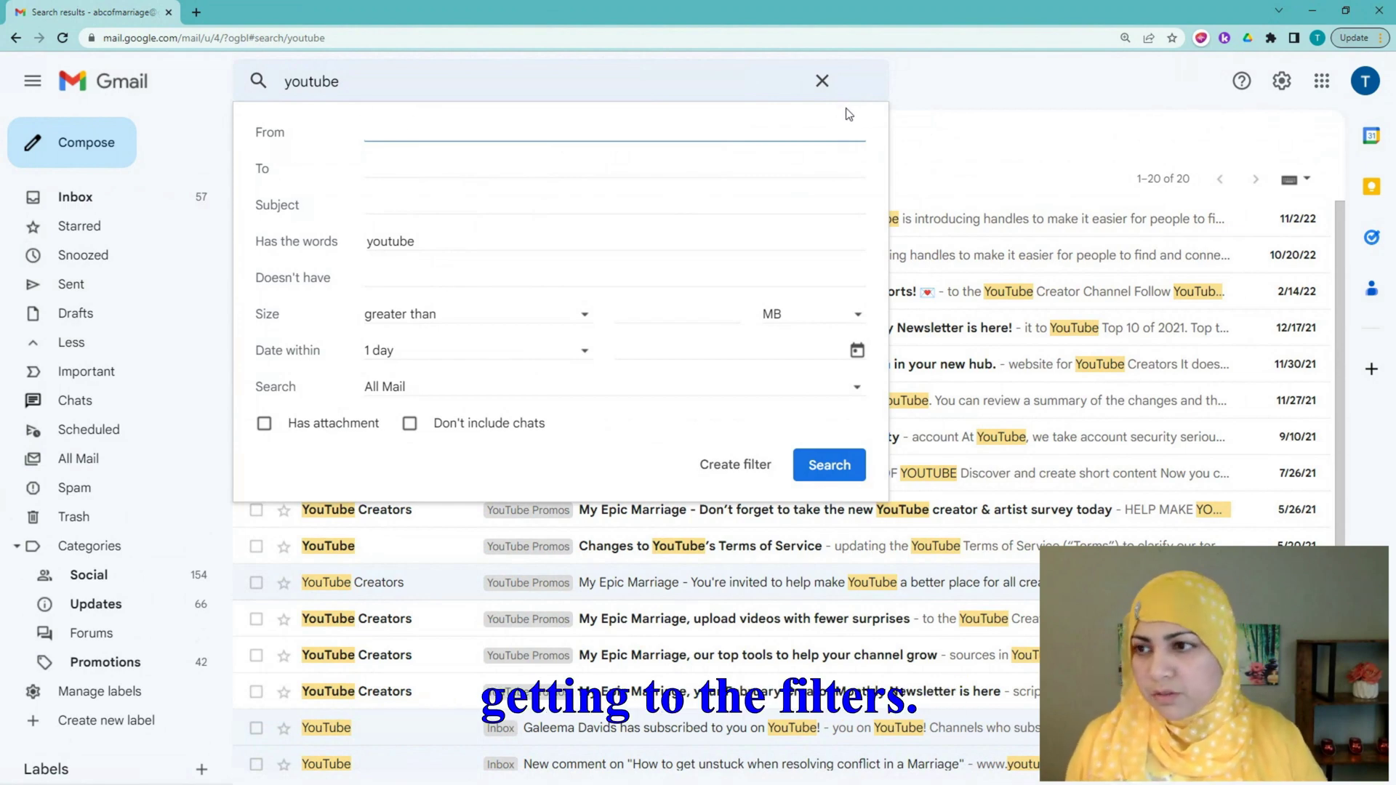
{"action": "left_click", "coordinate": [822, 81]}
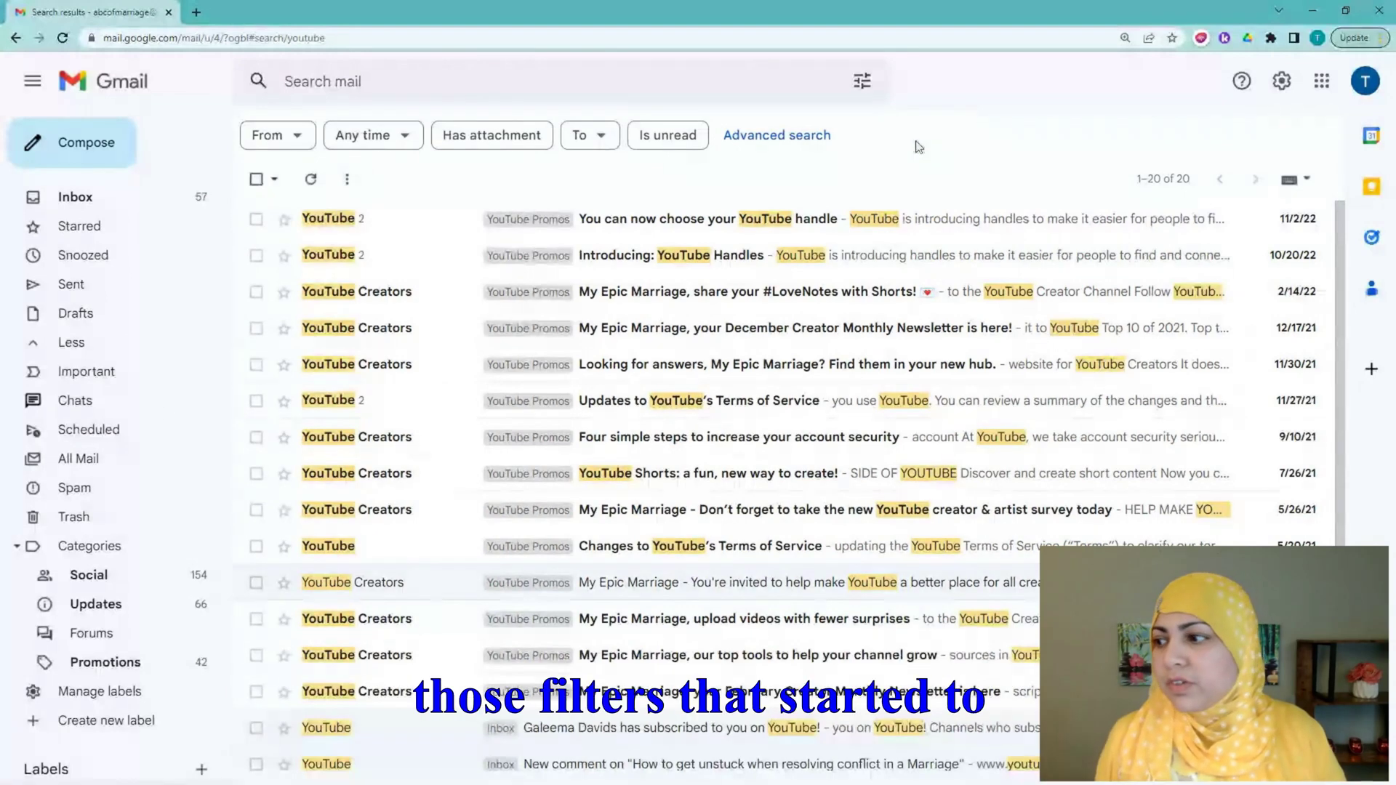
{"action": "scroll", "coordinate": [149, 573], "scroll_direction": "down", "scroll_amount": 1}
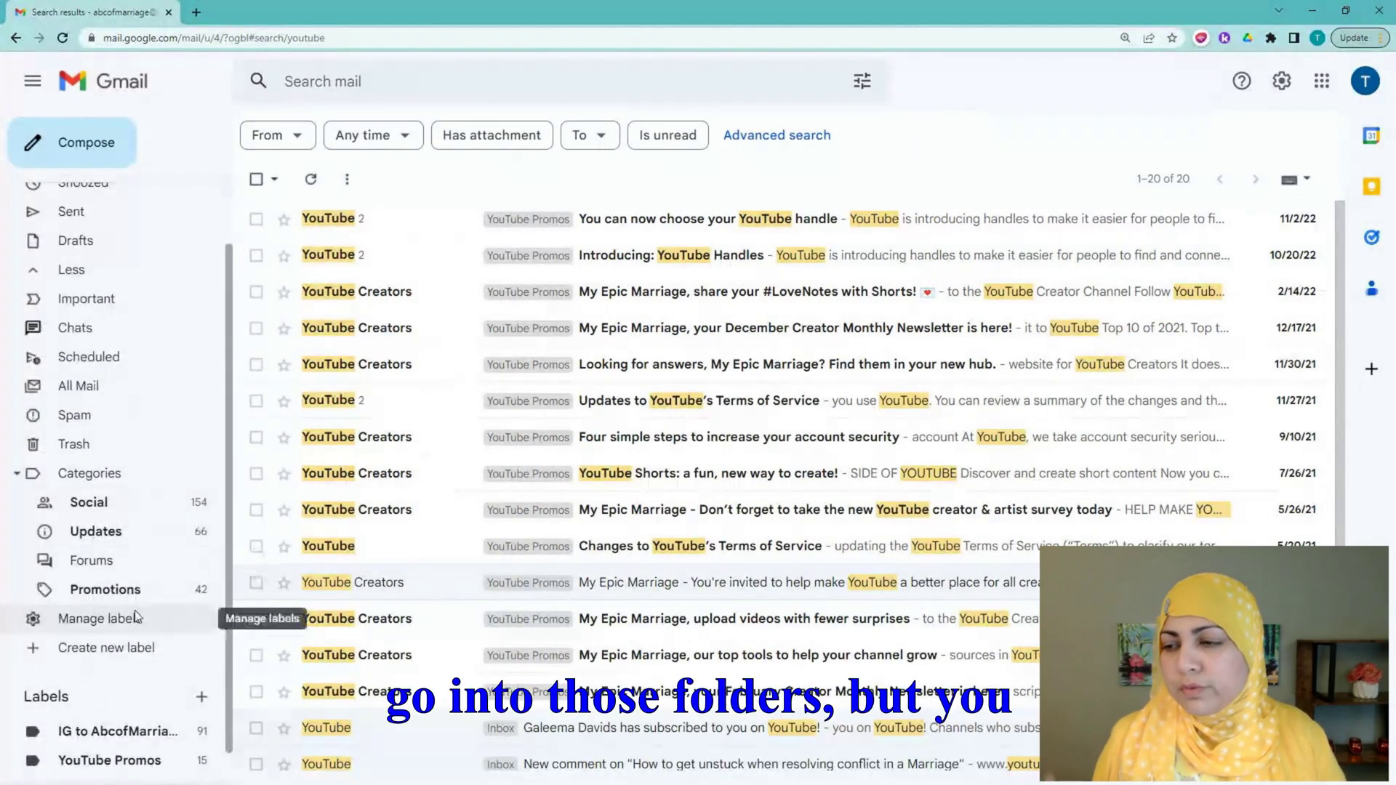
Show the Labels page of full Settings, with IG to AbcofMarriage at 95 conversations
{"action": "left_click", "coordinate": [1282, 84]}
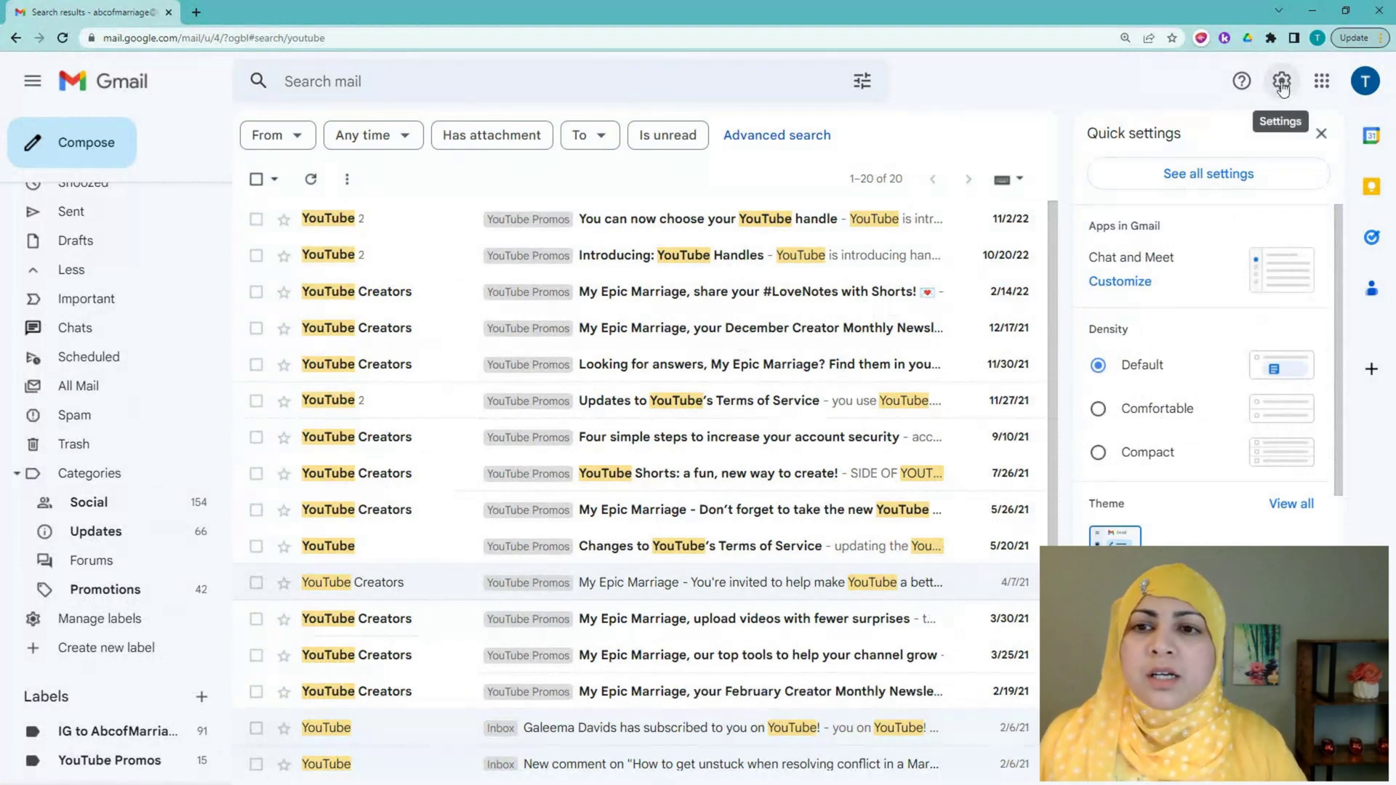
{"action": "left_click", "coordinate": [1199, 178]}
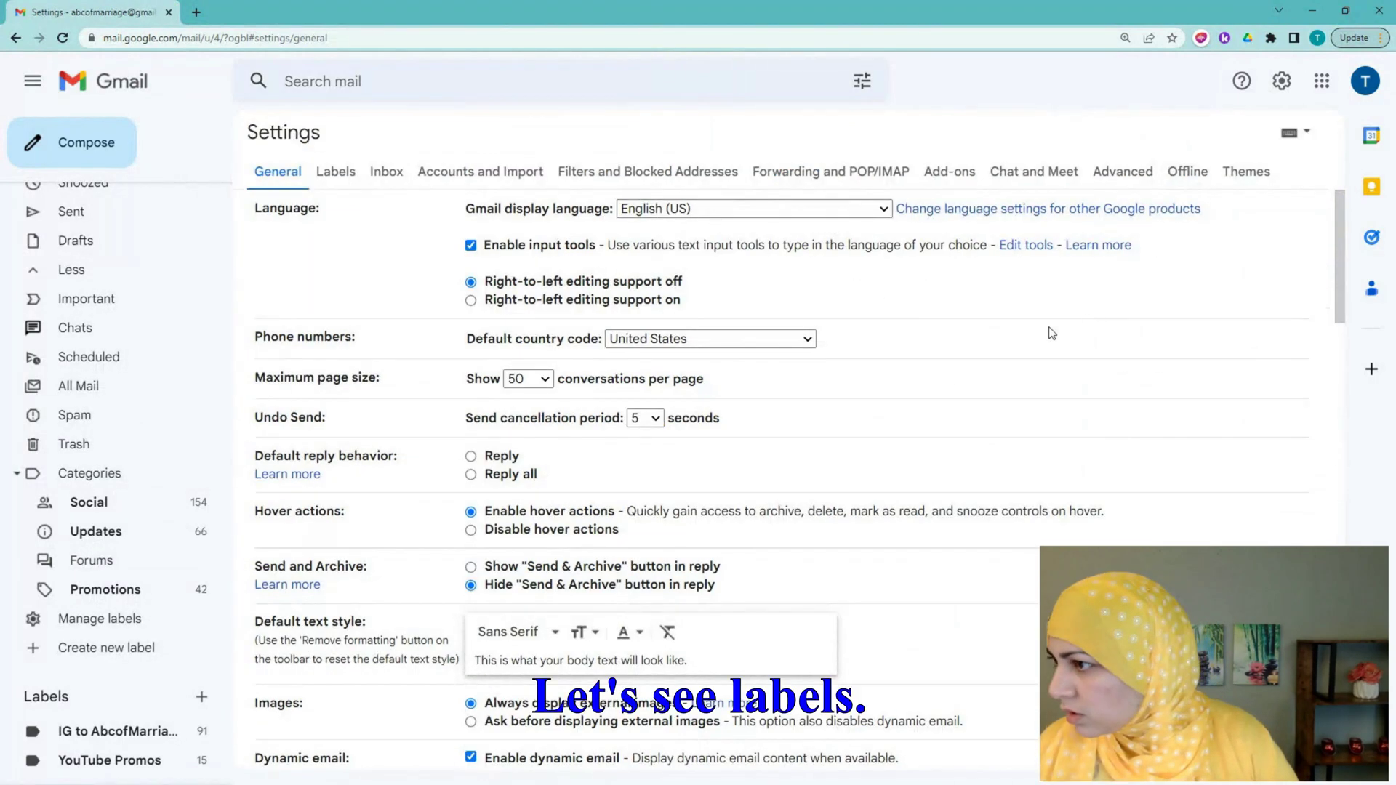
{"action": "left_click", "coordinate": [323, 180]}
{"action": "scroll", "coordinate": [662, 321], "scroll_direction": "down", "scroll_amount": 5}
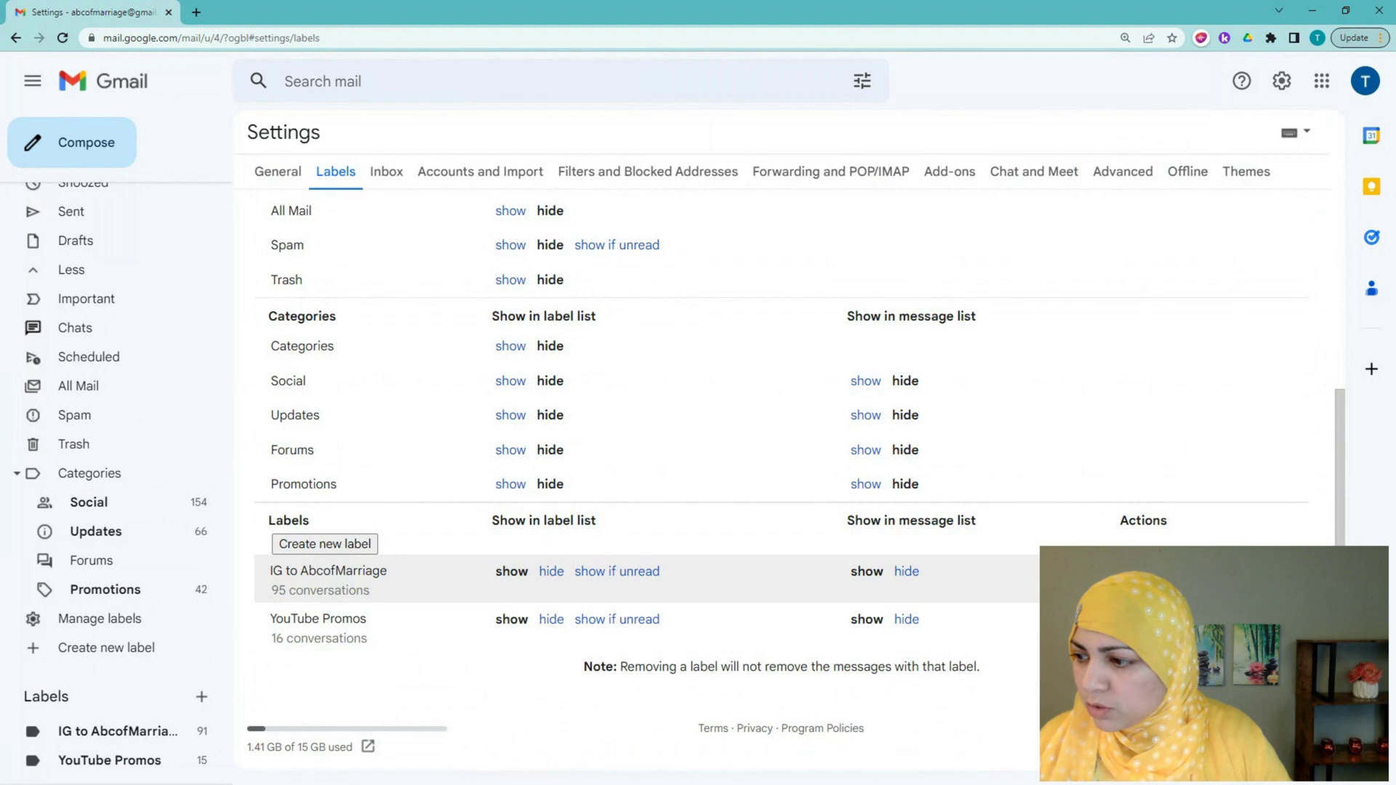
Open the IG to AbcofMarriage label's edit dialog, cancel without changes, and return to the top
{"action": "left_click", "coordinate": [1171, 571]}
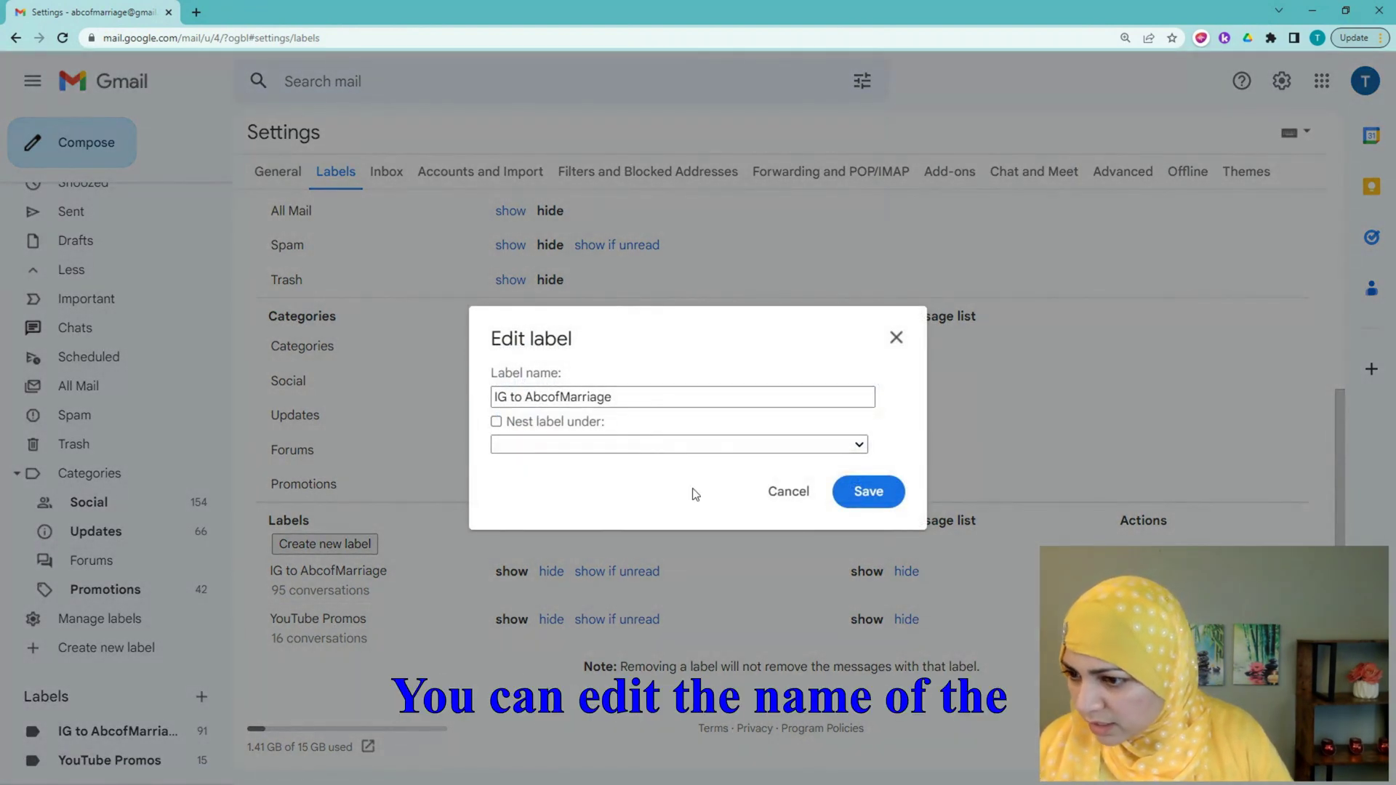
{"action": "left_click", "coordinate": [789, 501]}
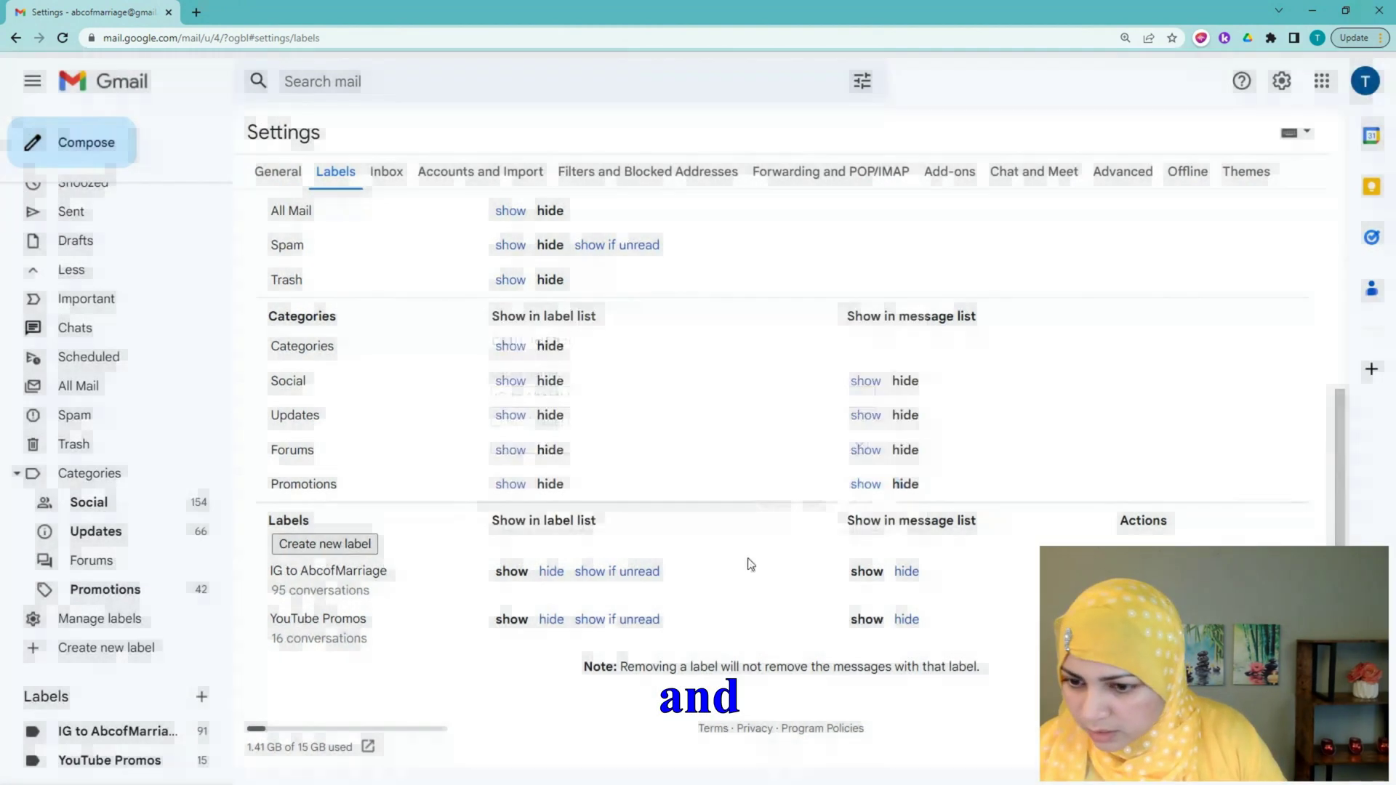
{"action": "scroll", "coordinate": [614, 331], "scroll_direction": "up", "scroll_amount": 4}
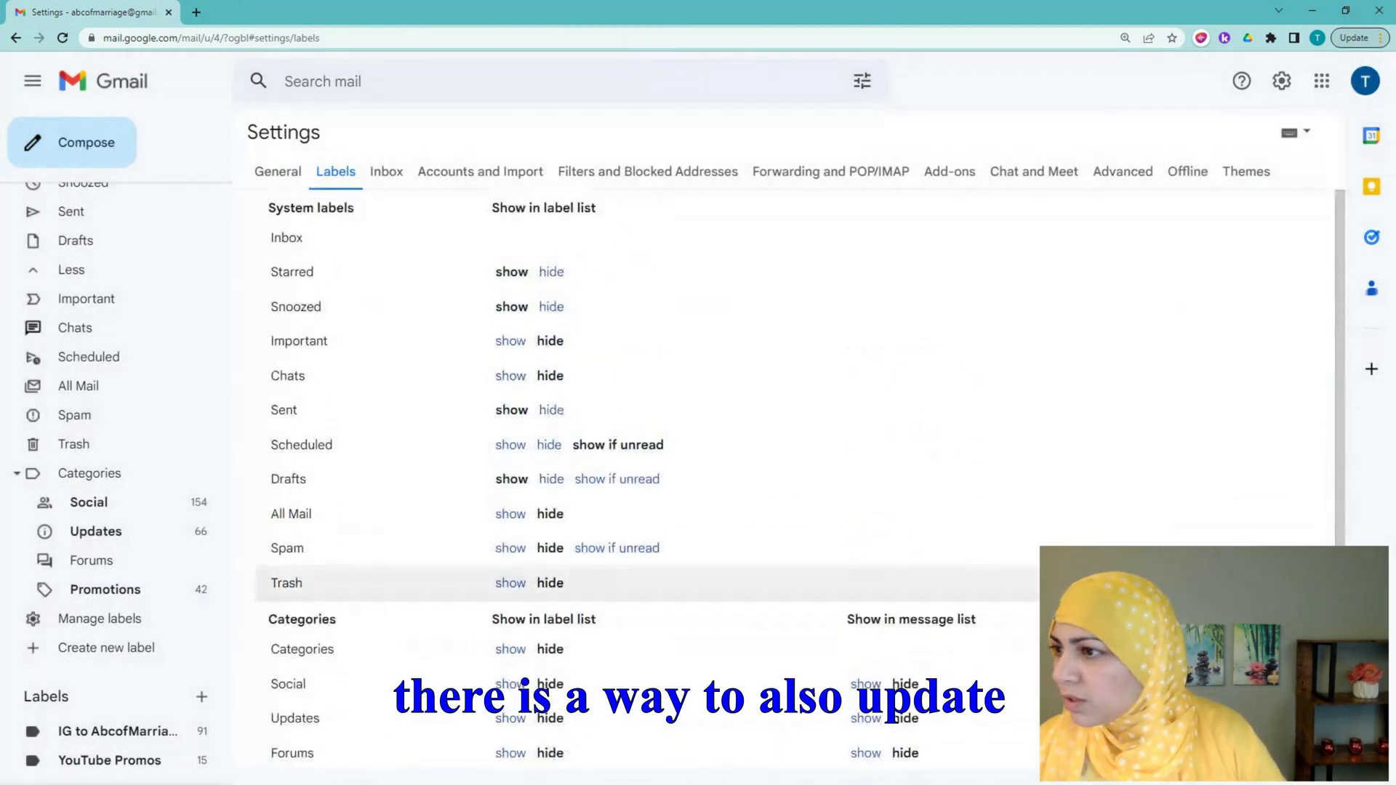
{"action": "left_click", "coordinate": [650, 175]}
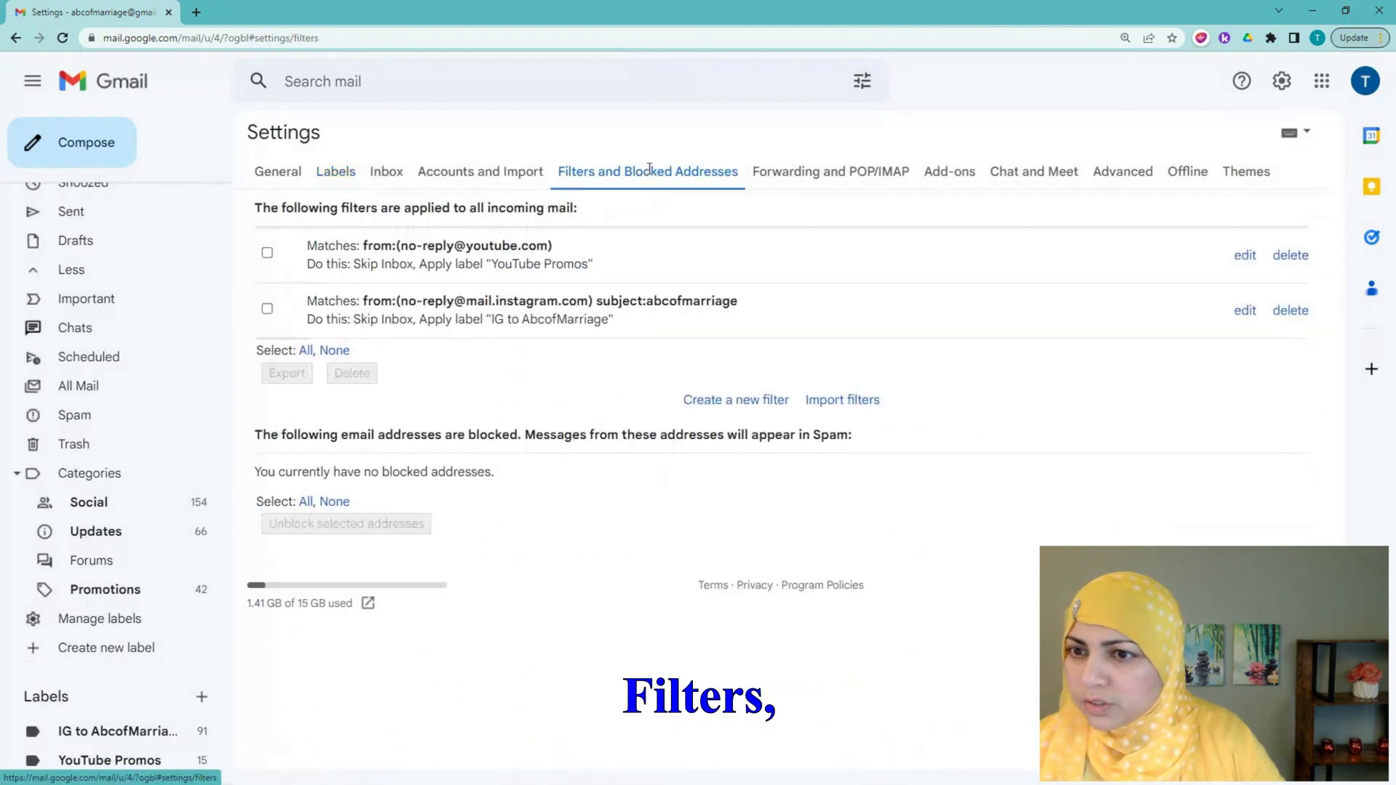
{"action": "left_click", "coordinate": [1246, 256]}
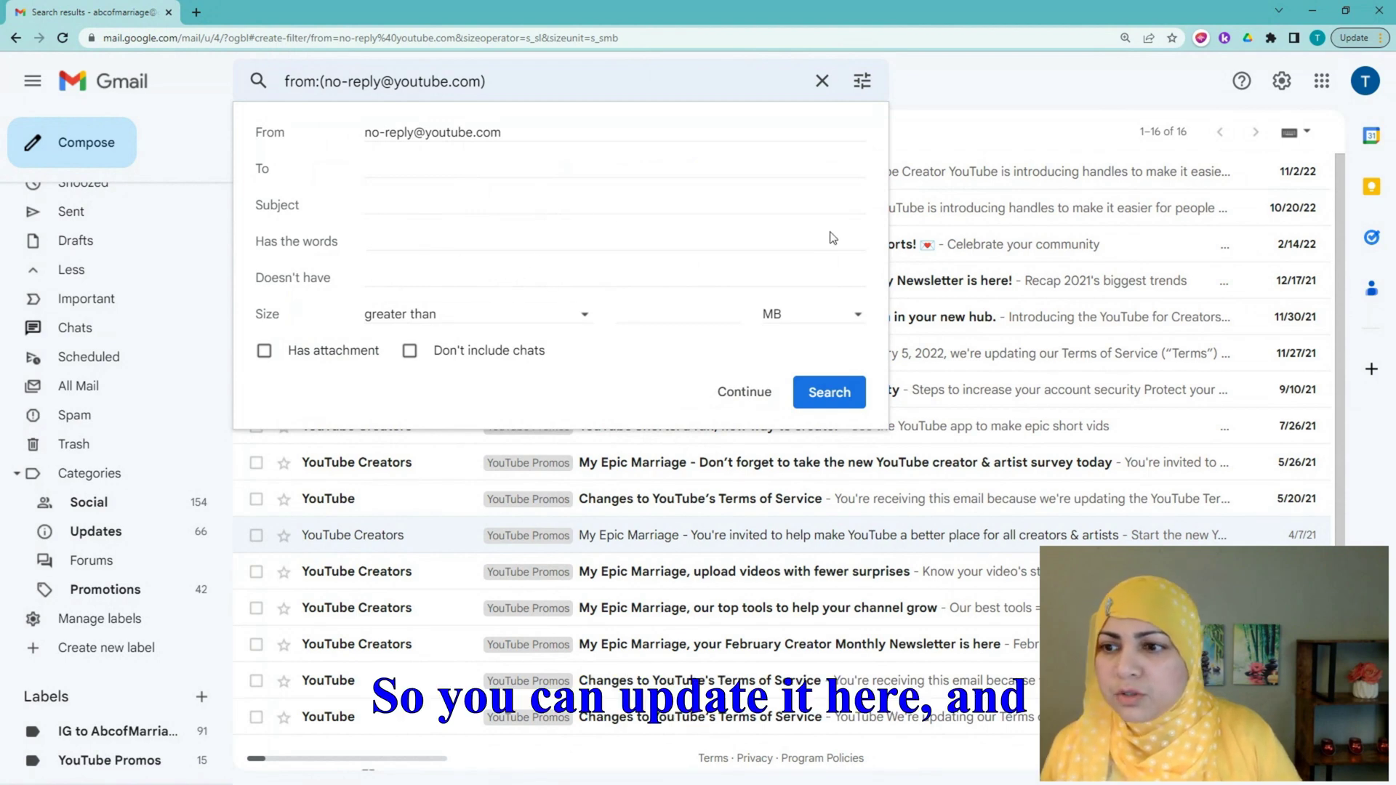
{"action": "left_click", "coordinate": [975, 139]}
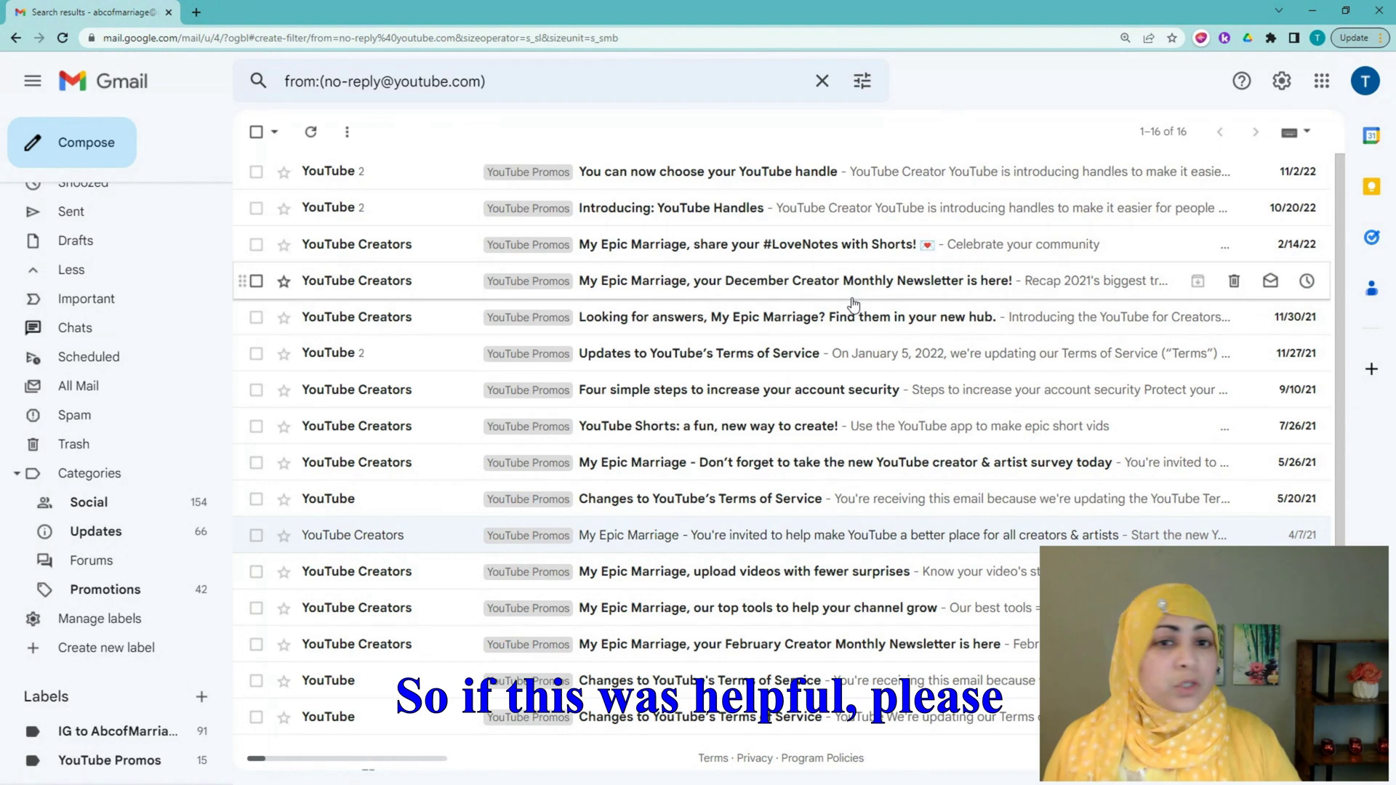